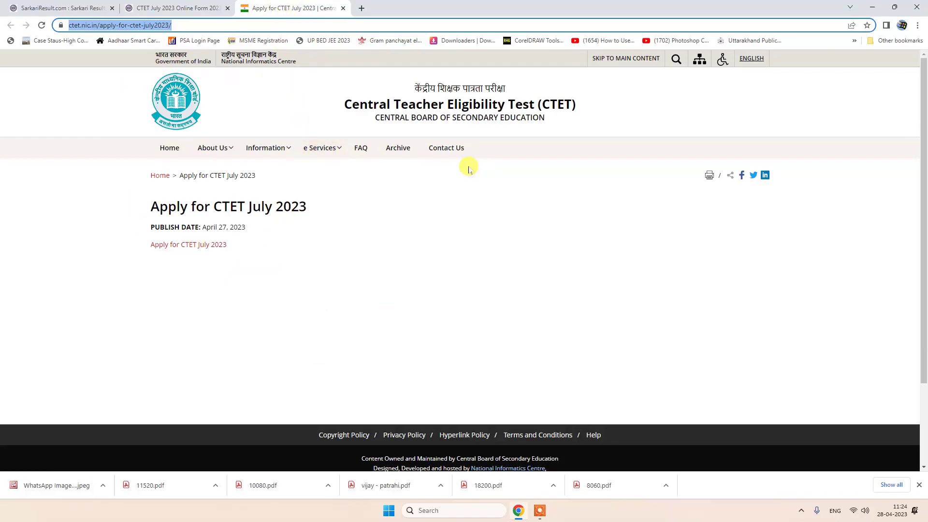
- Follow the Apply for CTET July 2023 link to the candidate sign-in portal and select its sign-in fields
left_click(171, 250)
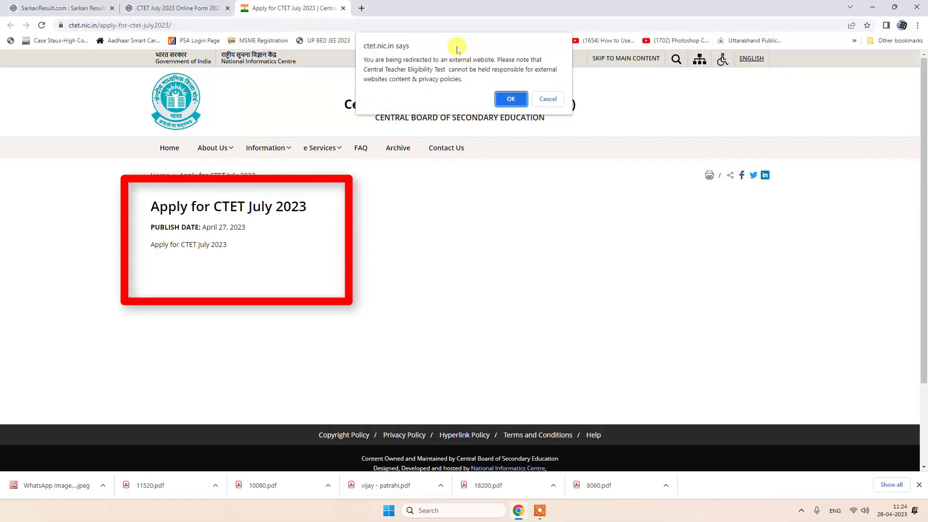
left_click(512, 97)
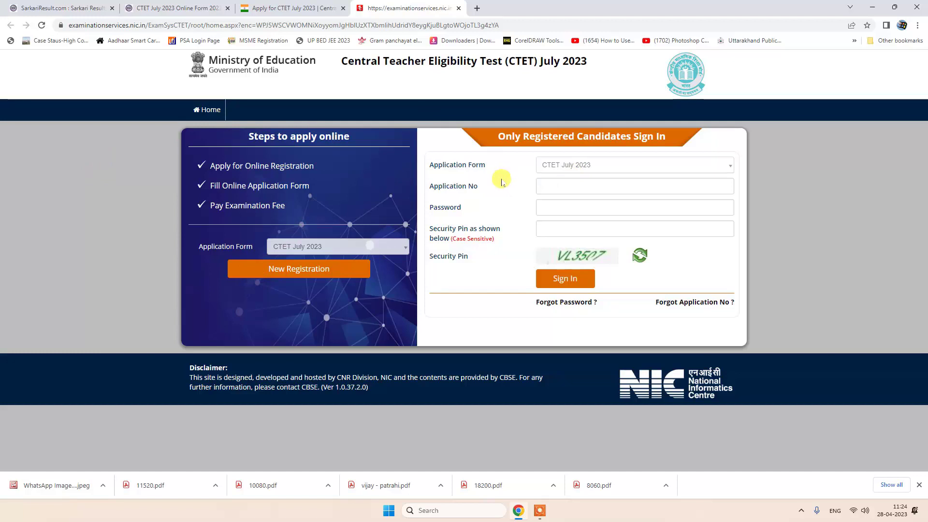
left_click(554, 188)
left_click(551, 206)
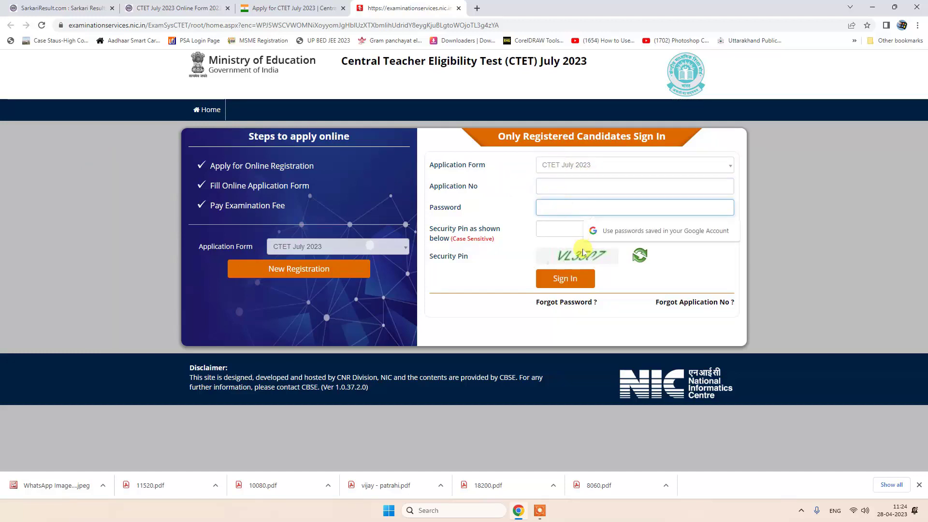
key("Tab")
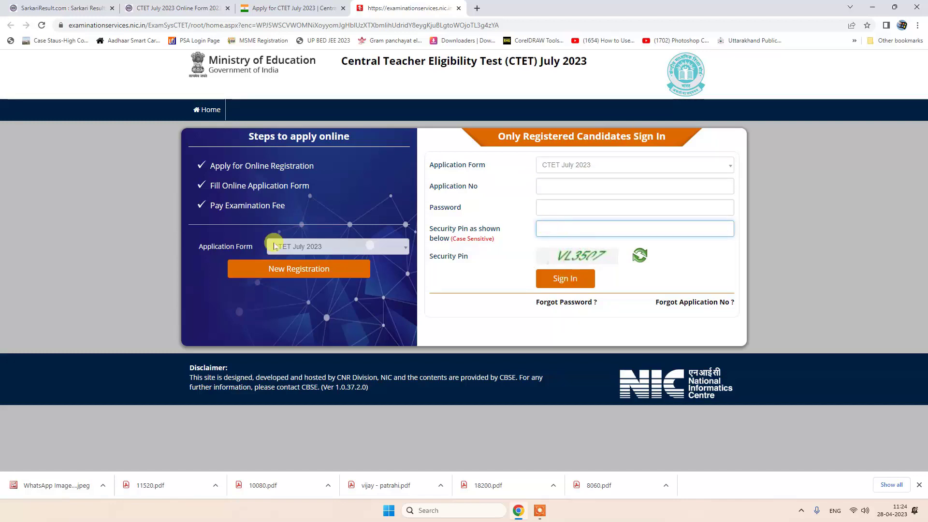
- Start a New Registration and tick the declaration at the bottom of the Instructions page
left_click(276, 270)
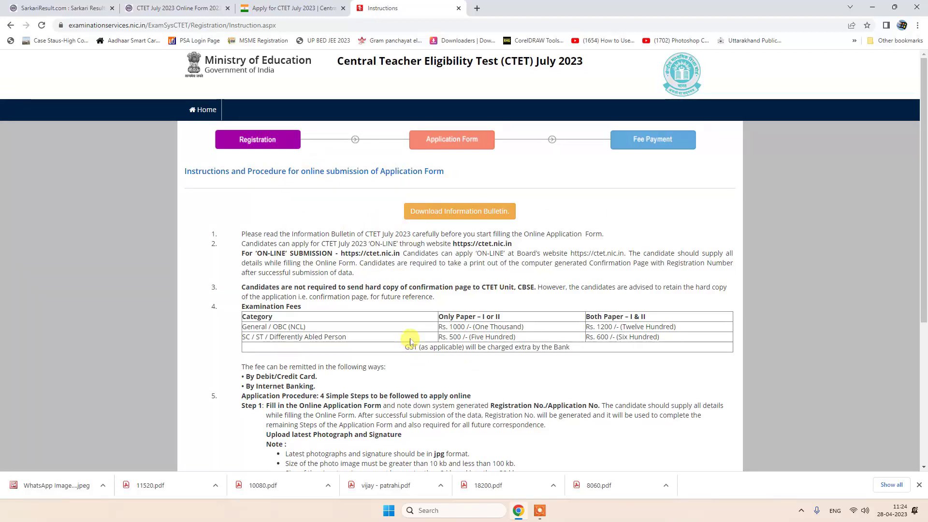
scroll(380, 382, "down", 5)
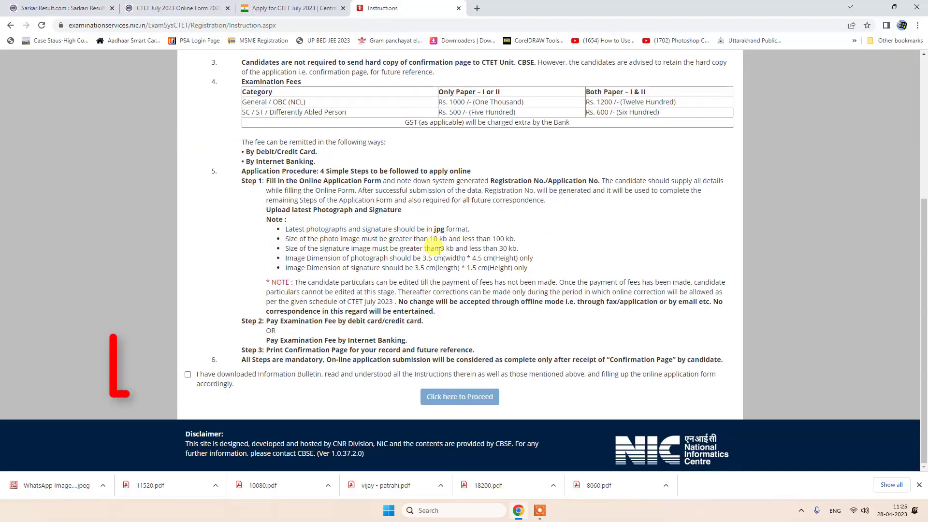
left_click(188, 374)
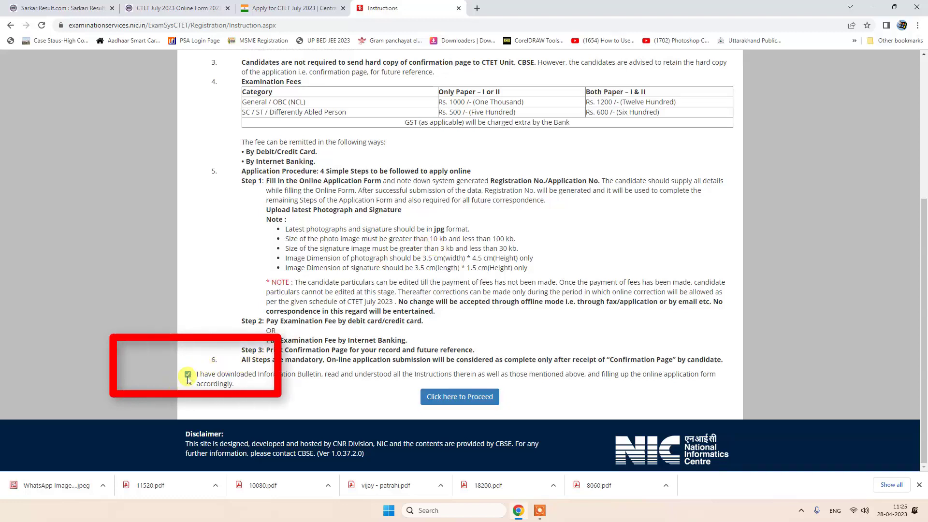
- Proceed to the registration form and set Identity Type to 'Any Other Valid Govt Identity with photograph'
left_click(455, 397)
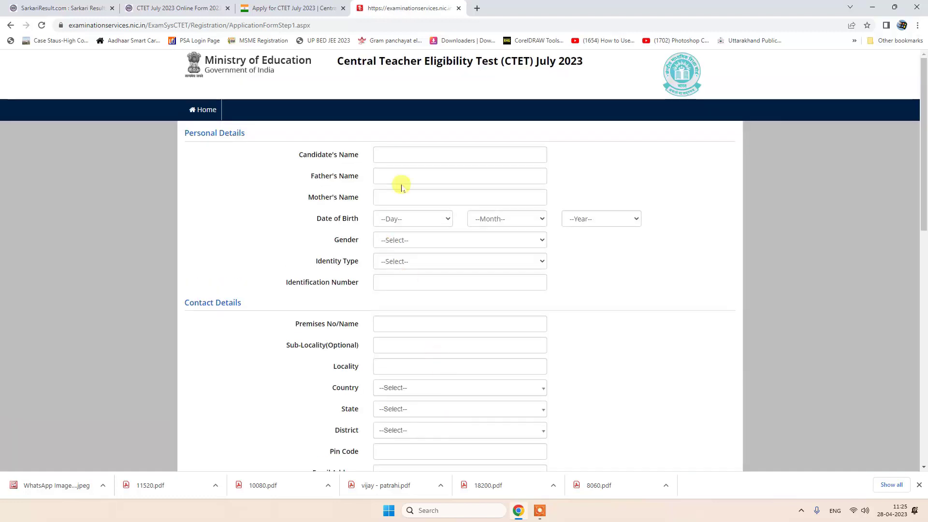
left_click(389, 155)
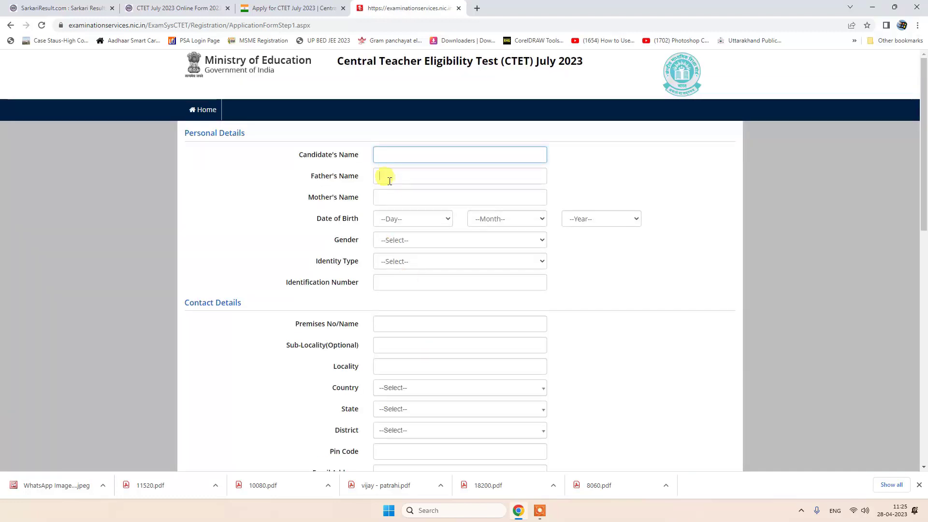
left_click(385, 176)
left_click(396, 198)
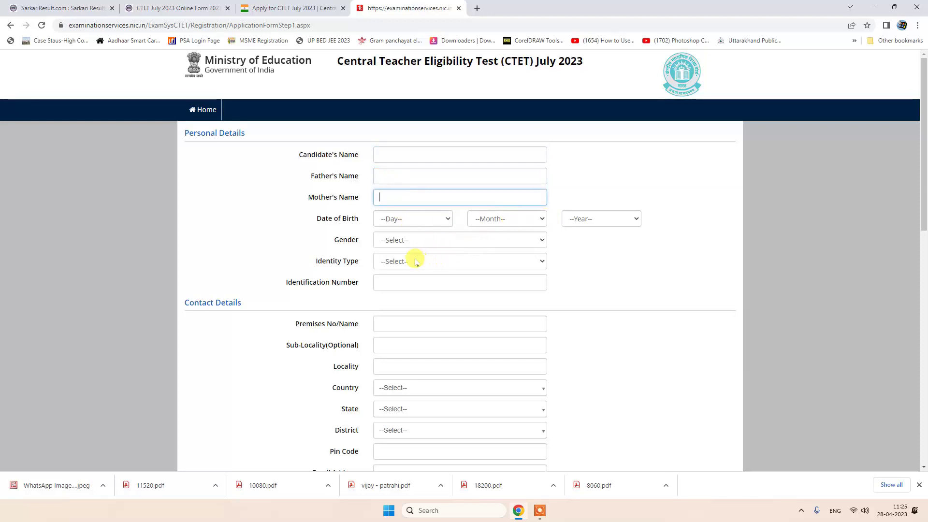
left_click(400, 264)
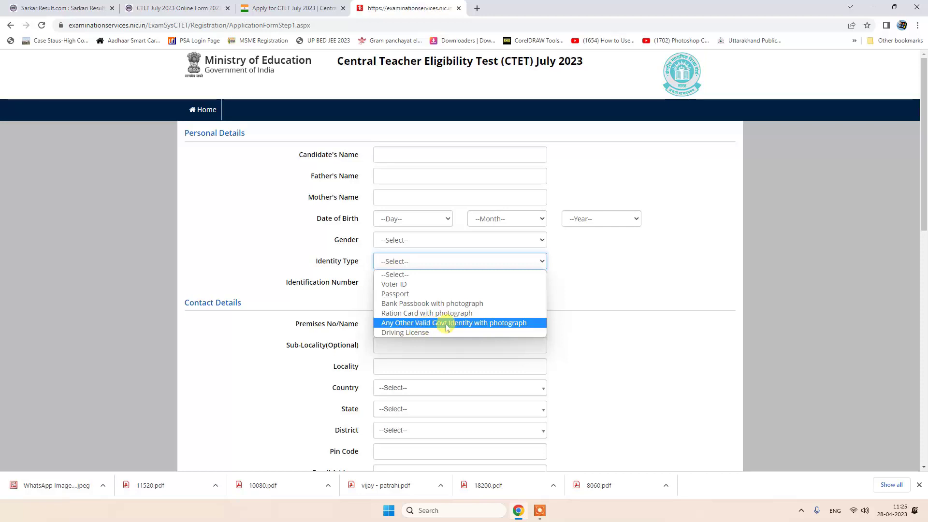
left_click(447, 323)
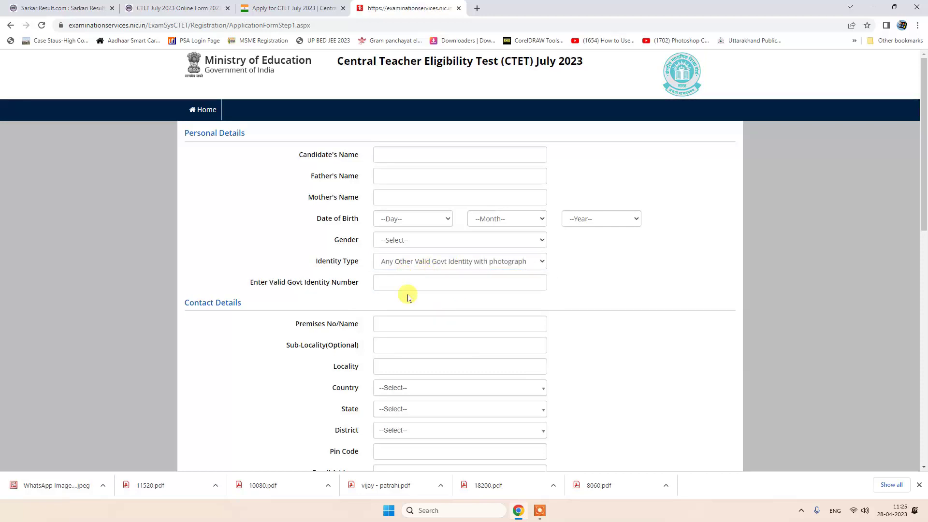
left_click(389, 323)
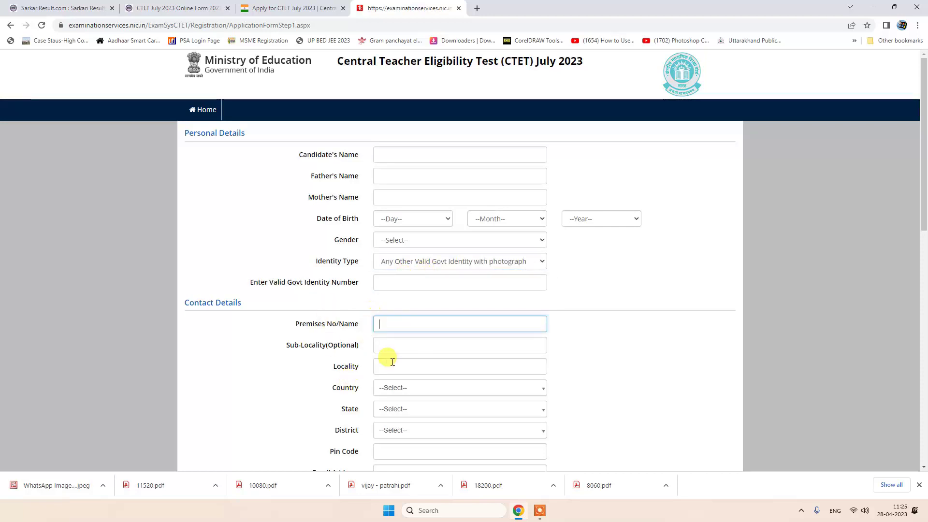
scroll(393, 392, "down", 3)
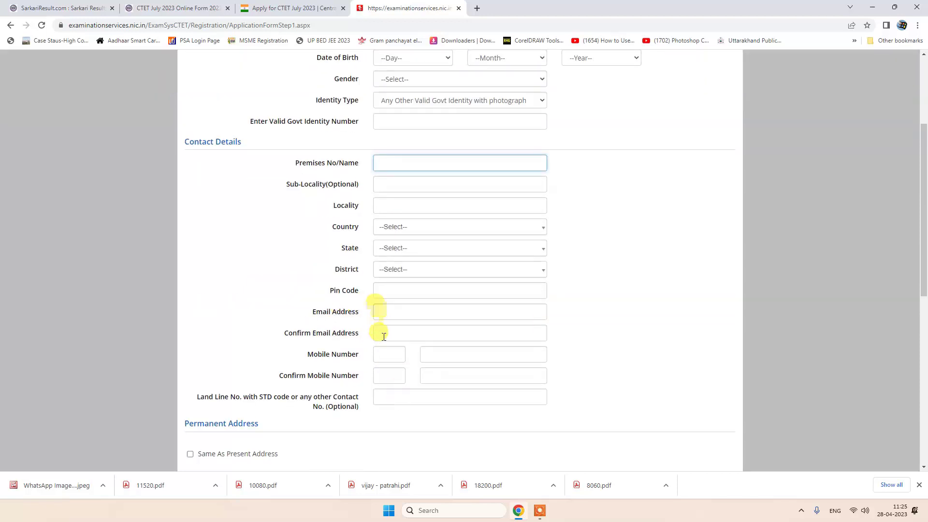
left_click(379, 291)
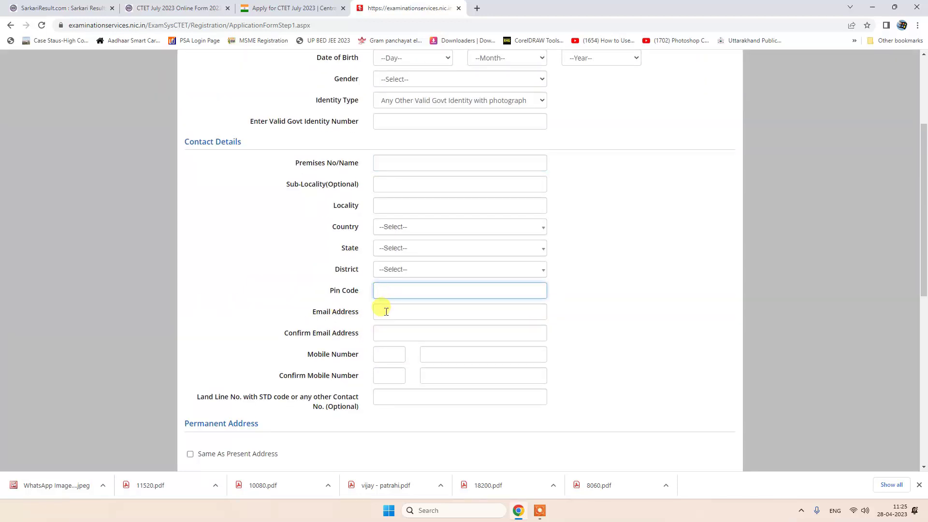
left_click(386, 311)
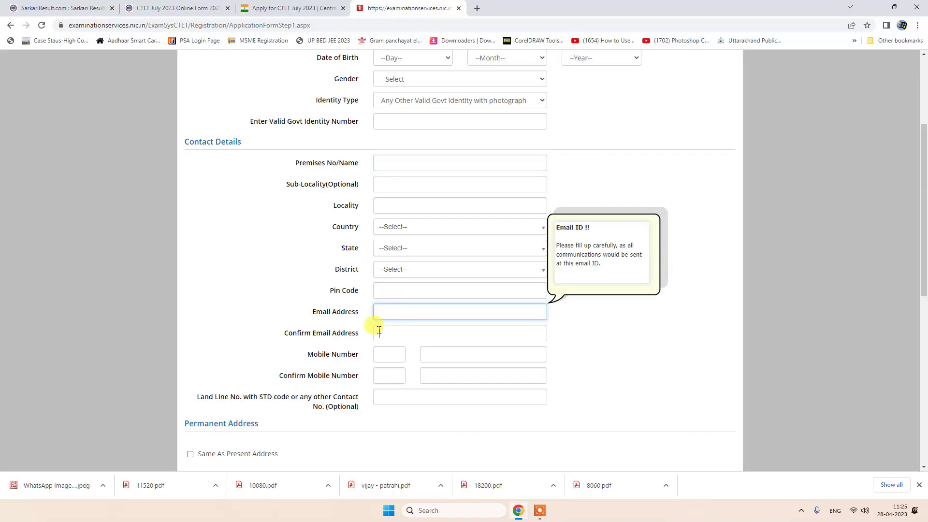
left_click(379, 331)
left_click(446, 352)
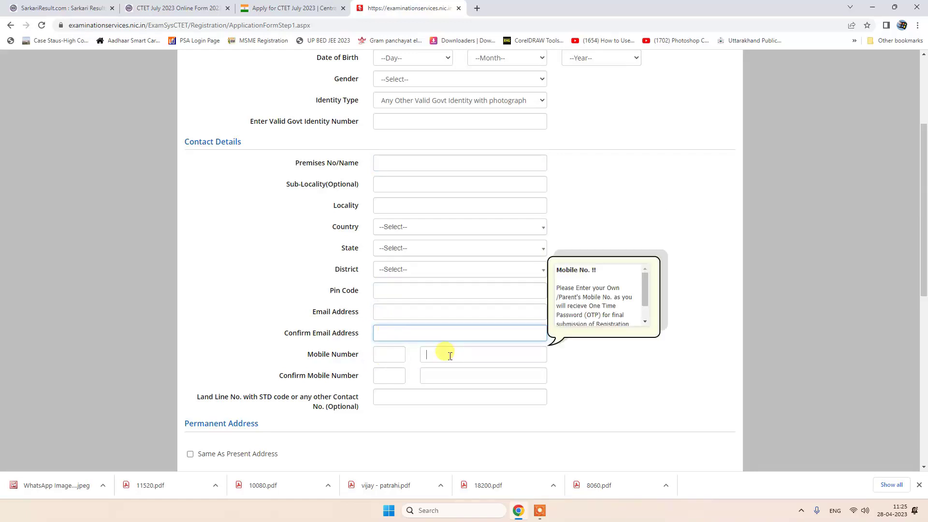
left_click(435, 376)
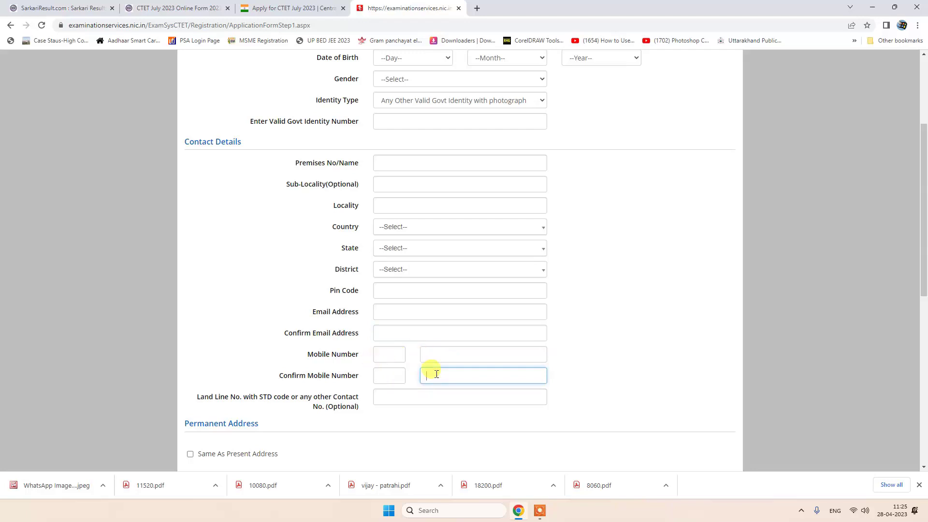
scroll(406, 399, "down", 6)
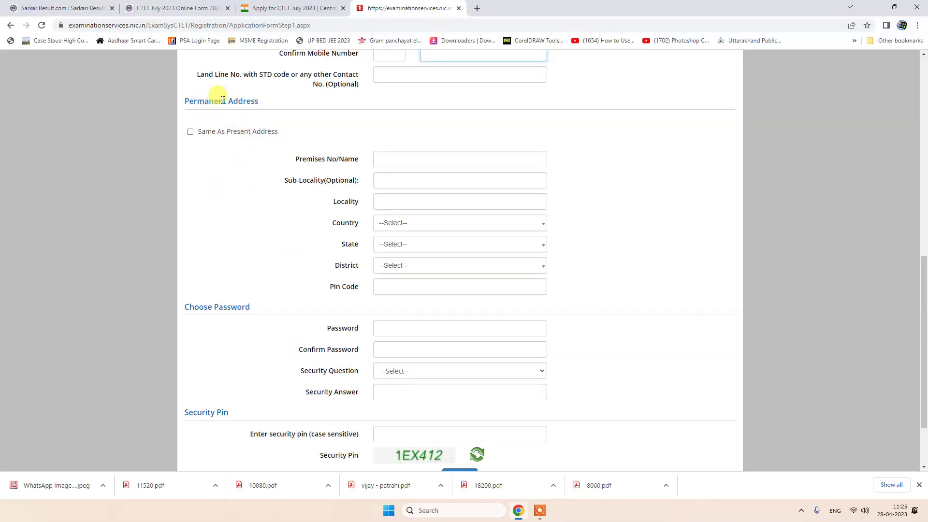
scroll(227, 123, "up", 6)
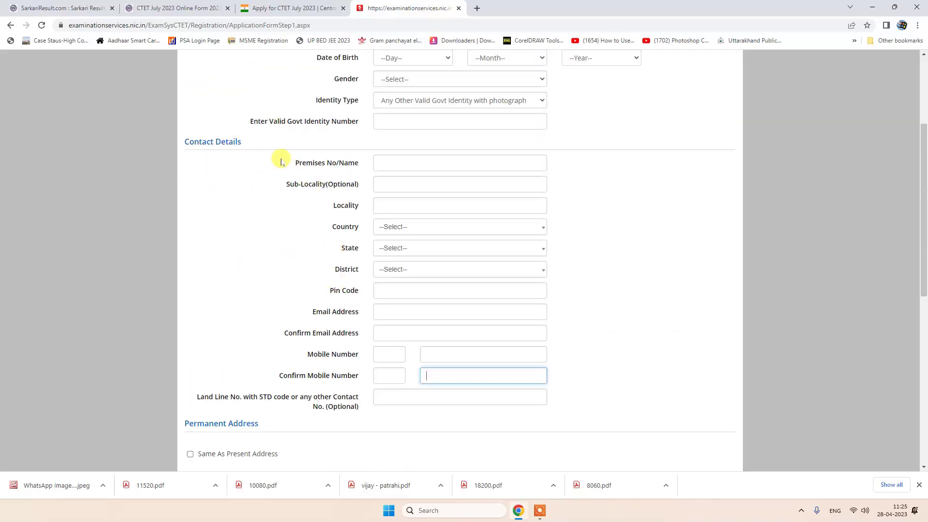
scroll(265, 348, "down", 3)
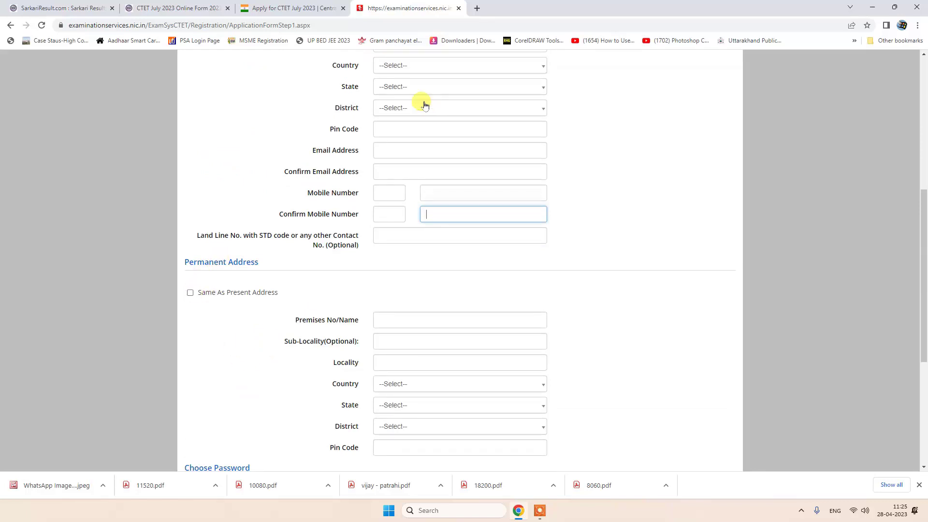
scroll(442, 408, "down", 5)
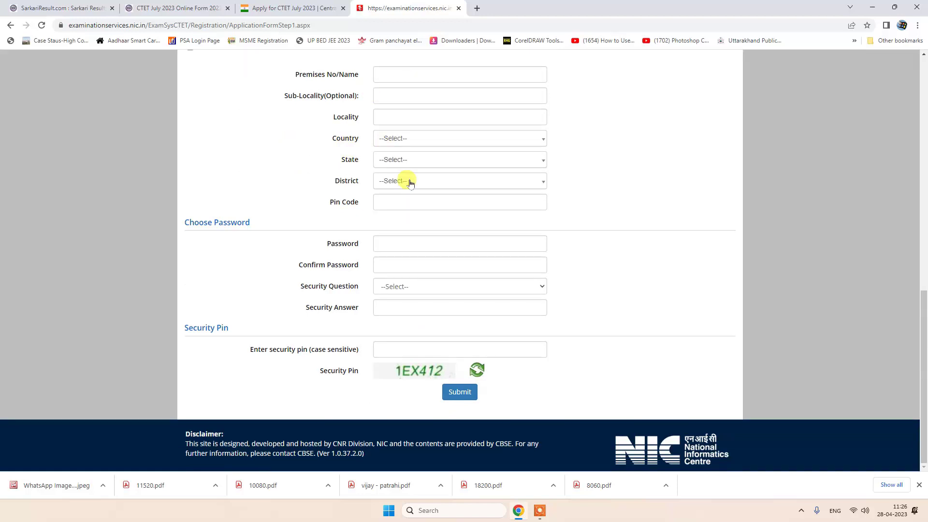
- Set the account password, choose 'Which is your favourite book ?' as security question, and enter the security pin
left_click(392, 242)
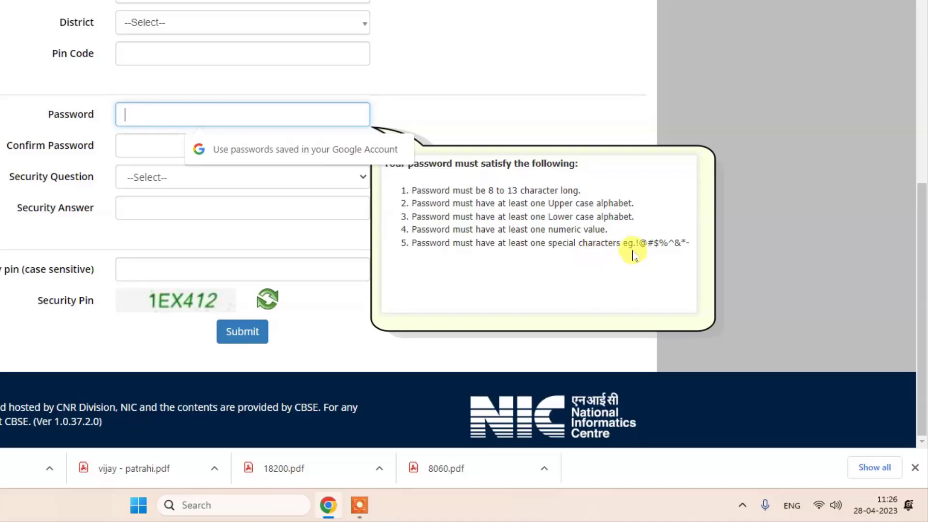
left_click(12, 176)
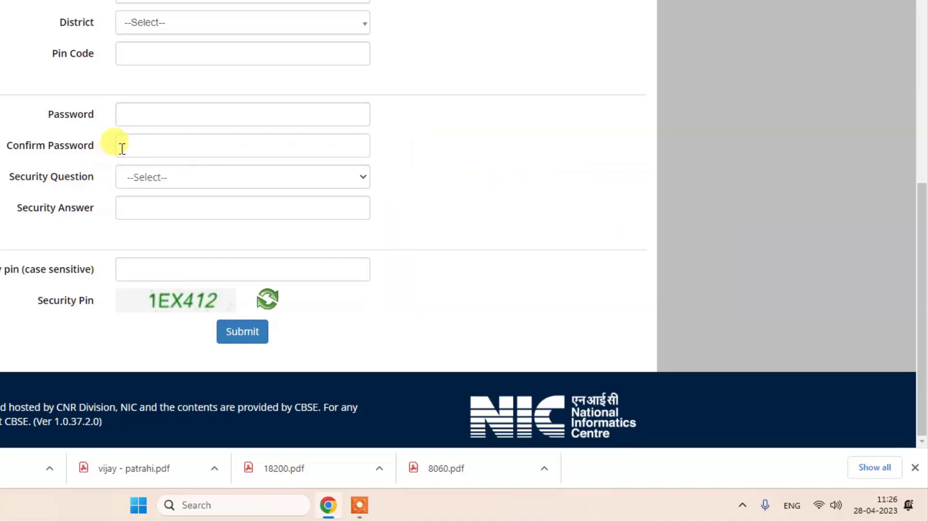
left_click(152, 179)
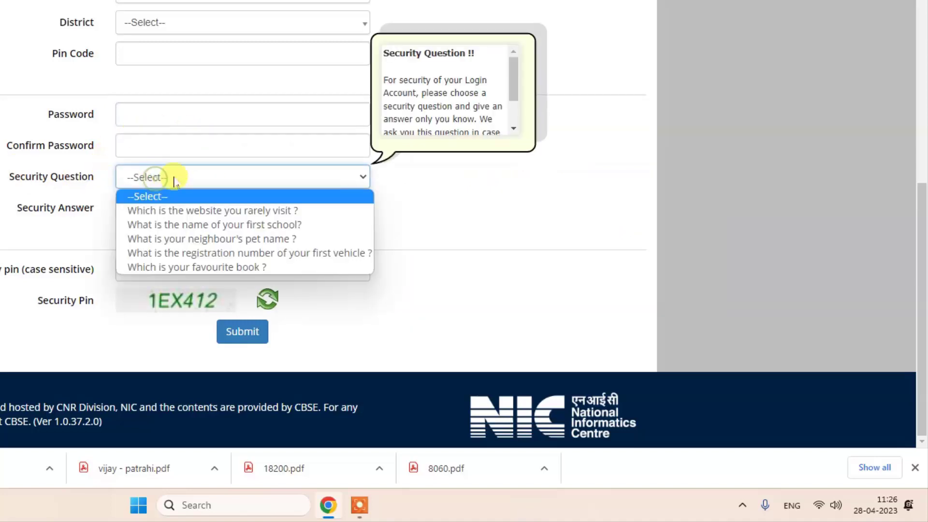
left_click(222, 268)
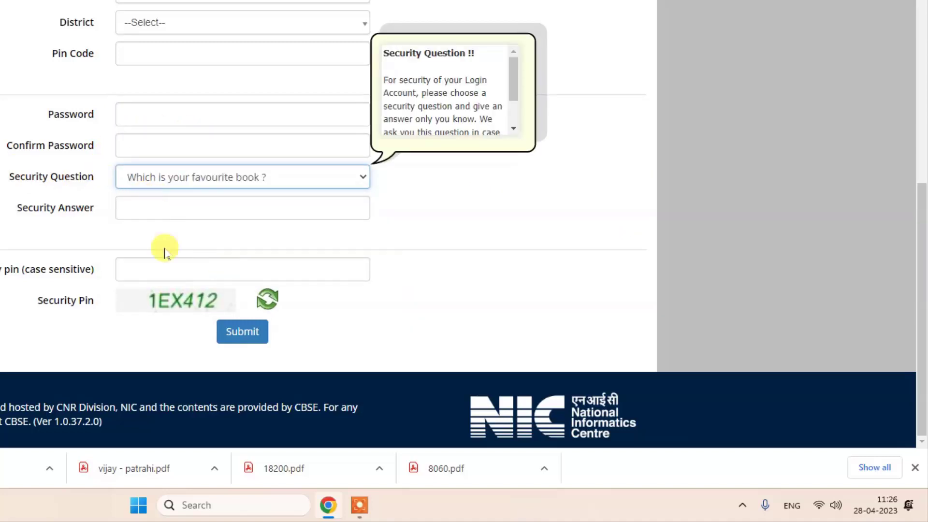
left_click(155, 272)
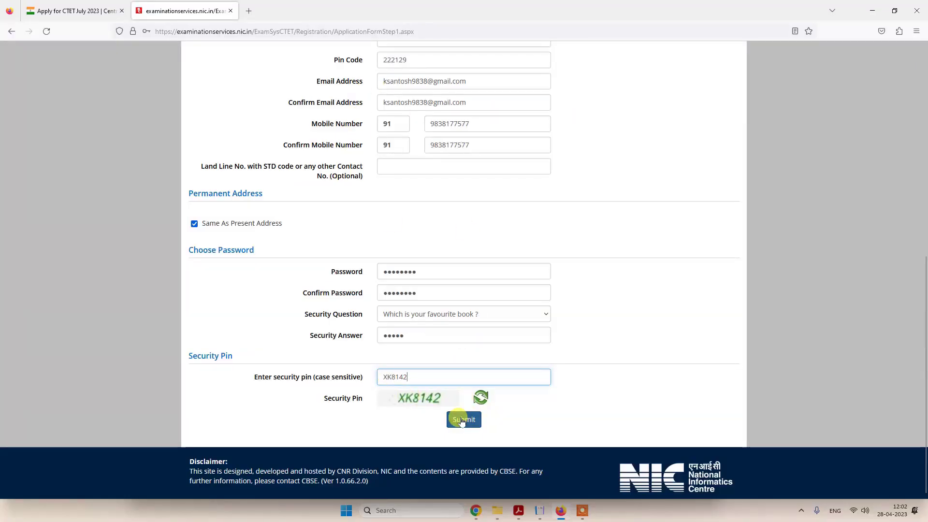
- Submit the registration form for review, declining the browser's password save and dismissing the notice
left_click(461, 420)
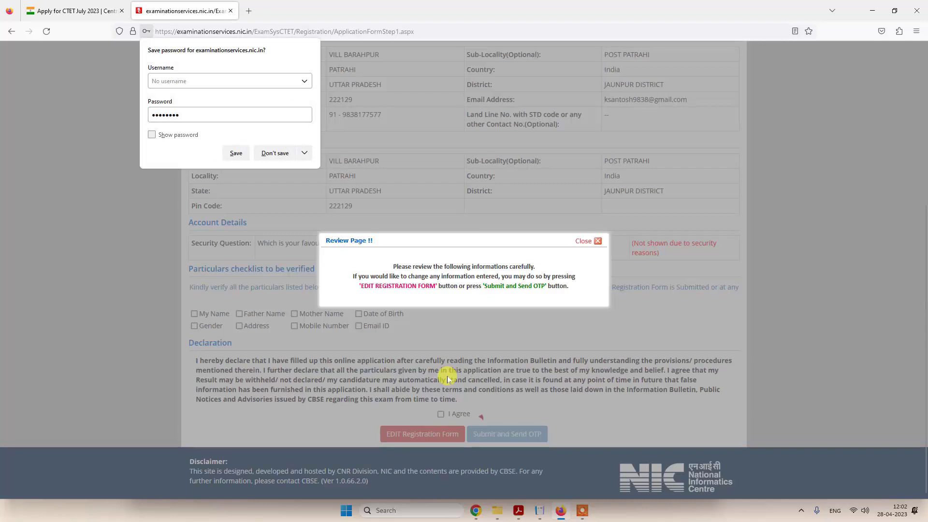
left_click(275, 153)
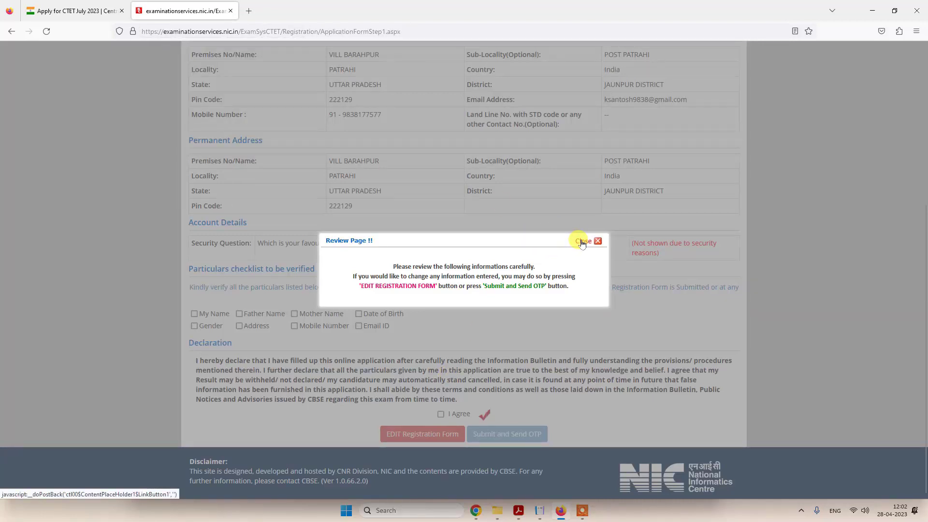
left_click(582, 242)
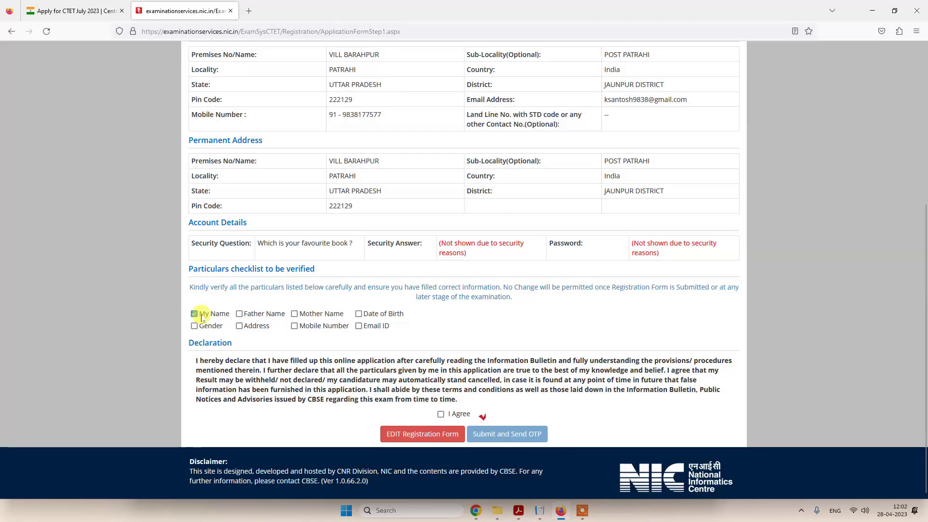
- Mark all listed particulars as verified, agree to the declaration, and choose Submit and Send OTP
left_click(239, 315)
left_click(294, 315)
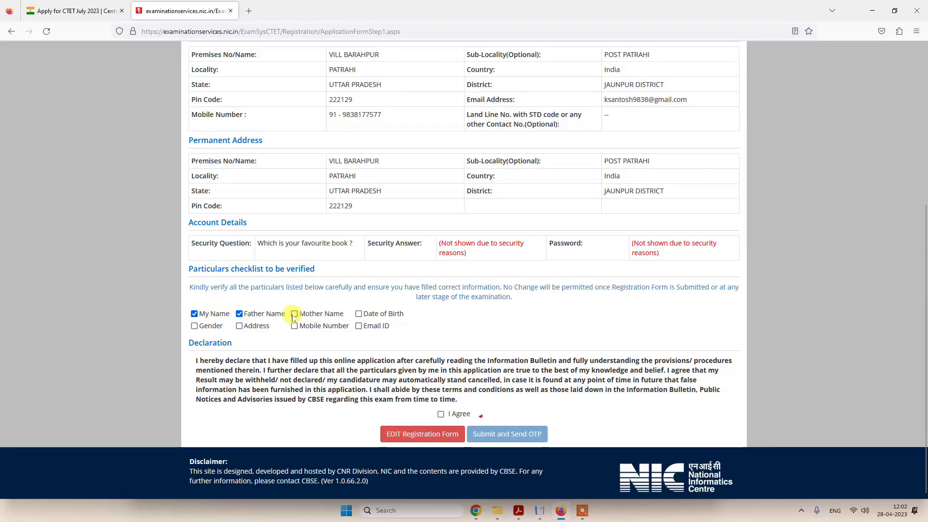
left_click(358, 315)
left_click(358, 326)
left_click(294, 326)
left_click(239, 326)
left_click(195, 326)
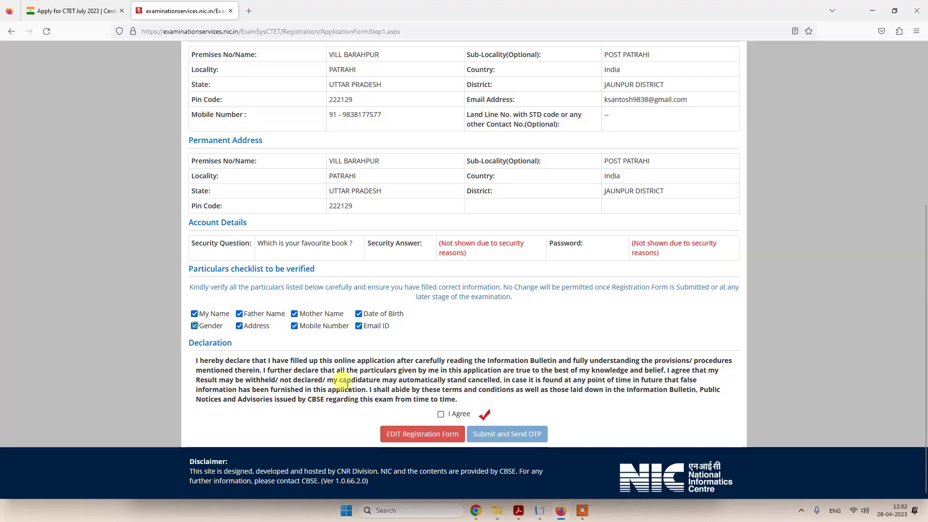
left_click(441, 415)
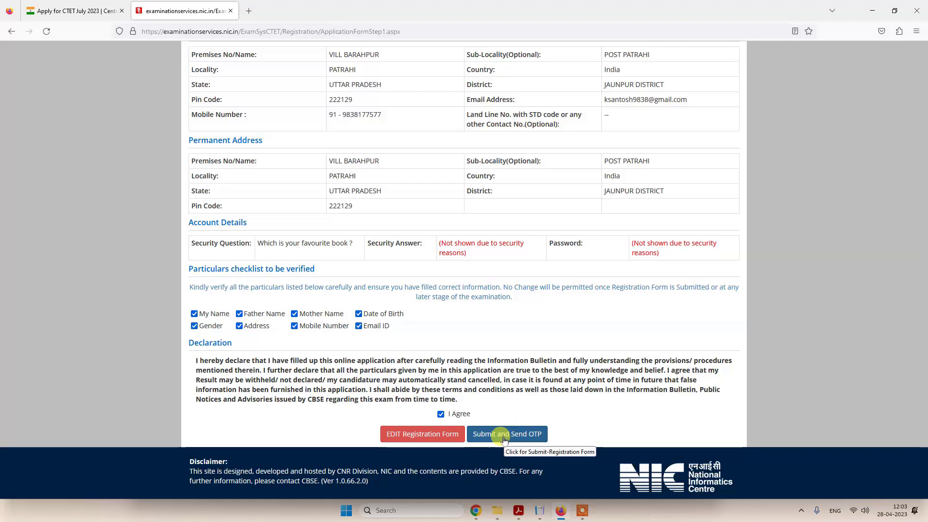
left_click(503, 435)
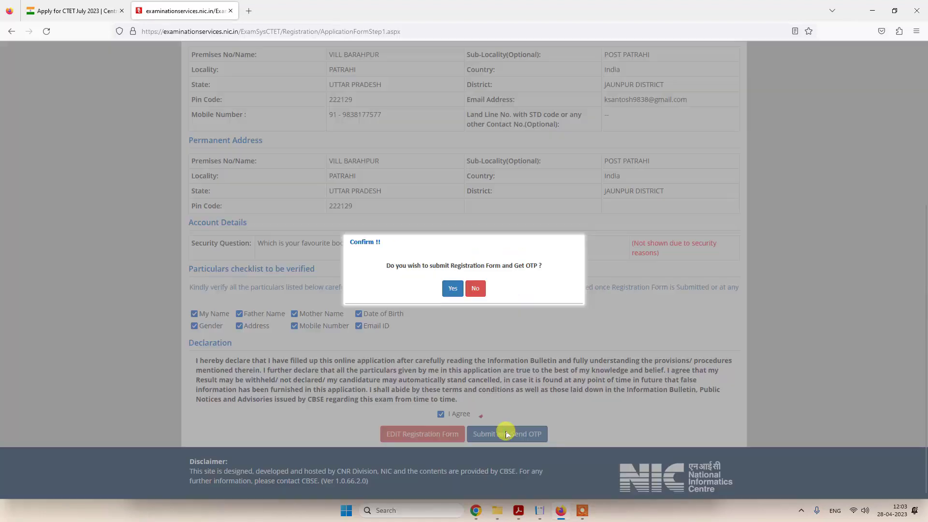
- Confirm sending the OTP and submit the registration form with the SMS one-time password
left_click(450, 288)
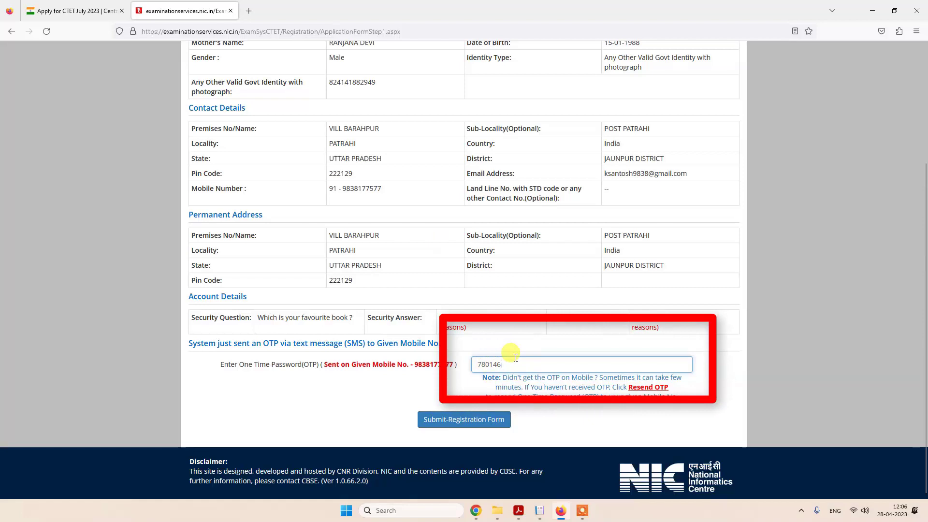
left_click(456, 423)
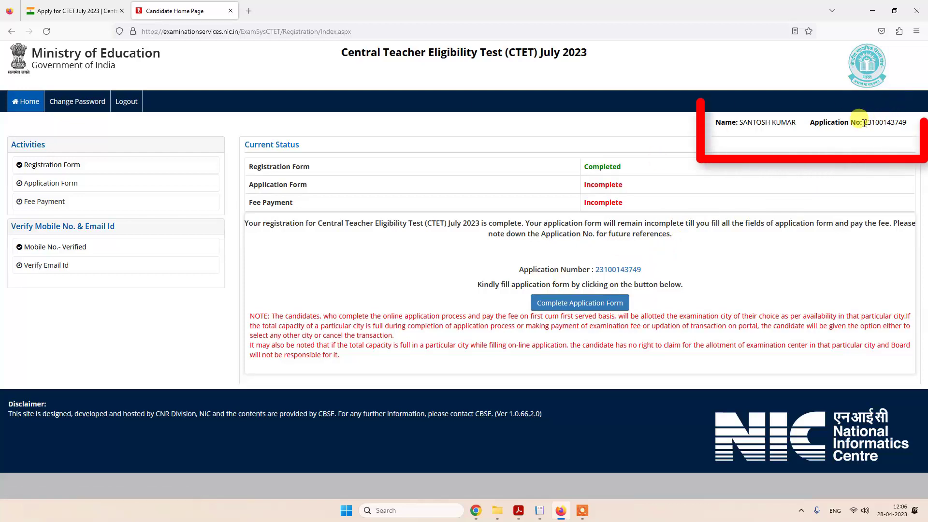
- Copy the Application No. from the header and open Complete Application Form's Personal Details
double_click(864, 122)
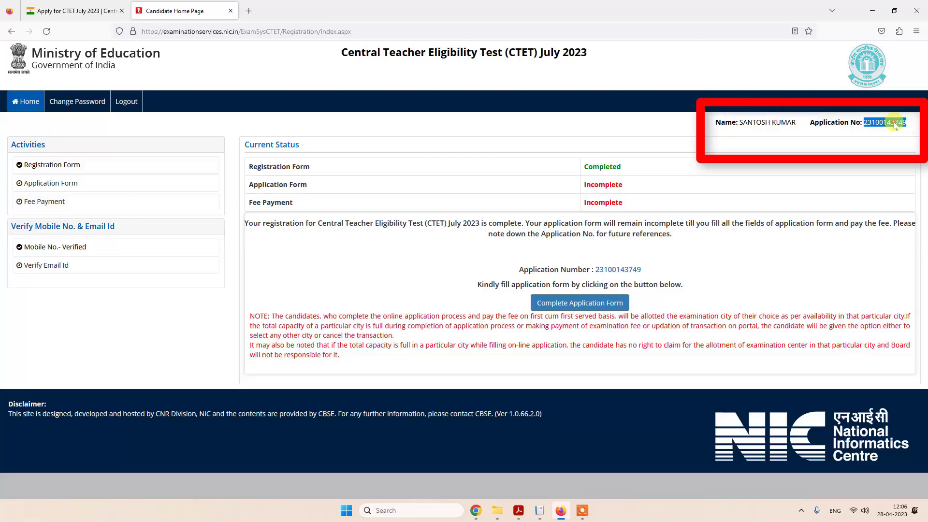
right_click(895, 125)
left_click(858, 133)
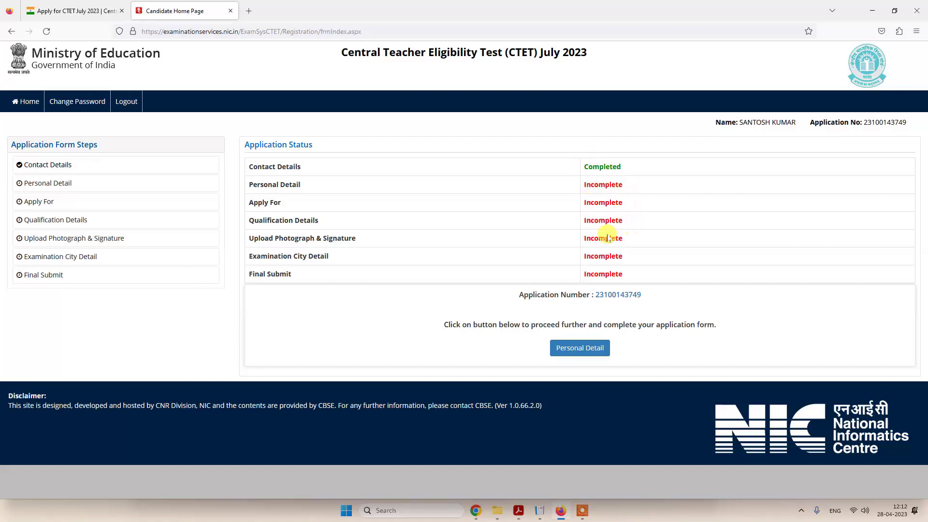
left_click(585, 348)
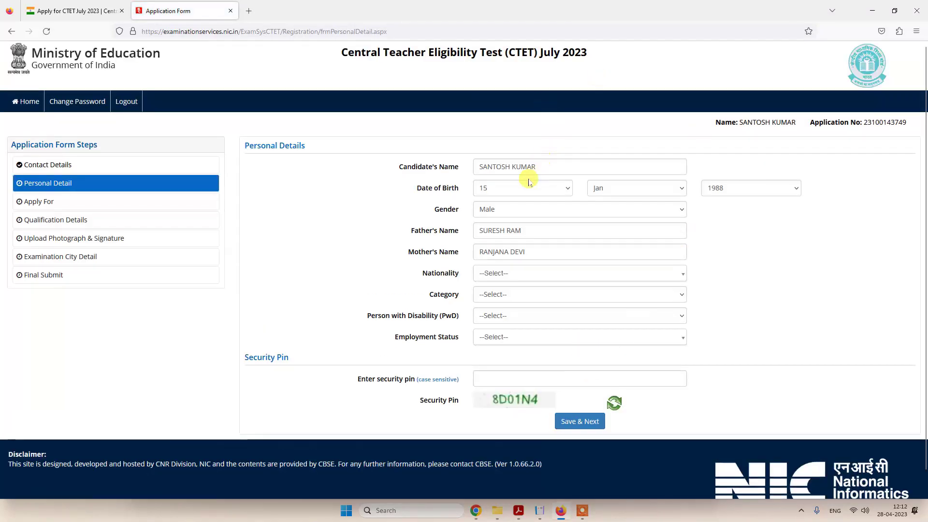
- Set Nationality to Indian, Category to SC, Person with Disability to No, Employment Status to Not Employed
left_click(492, 274)
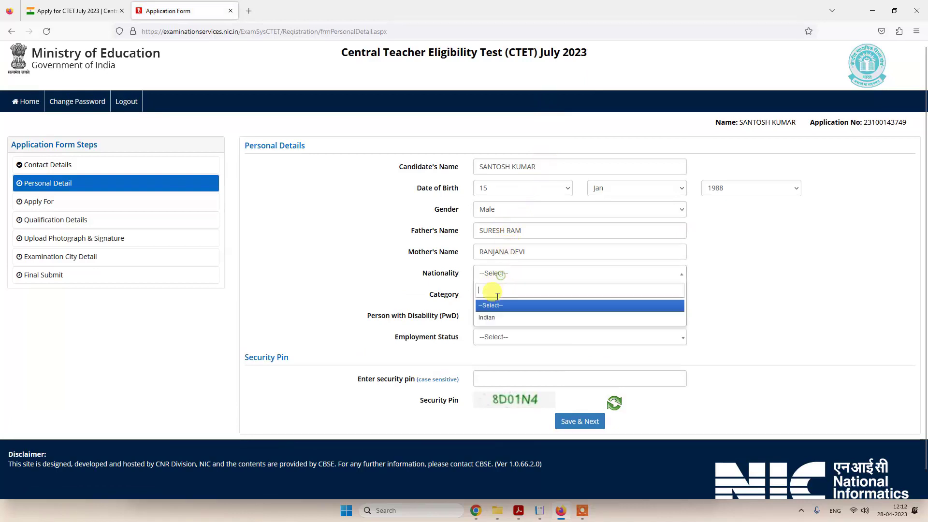
left_click(493, 316)
left_click(495, 301)
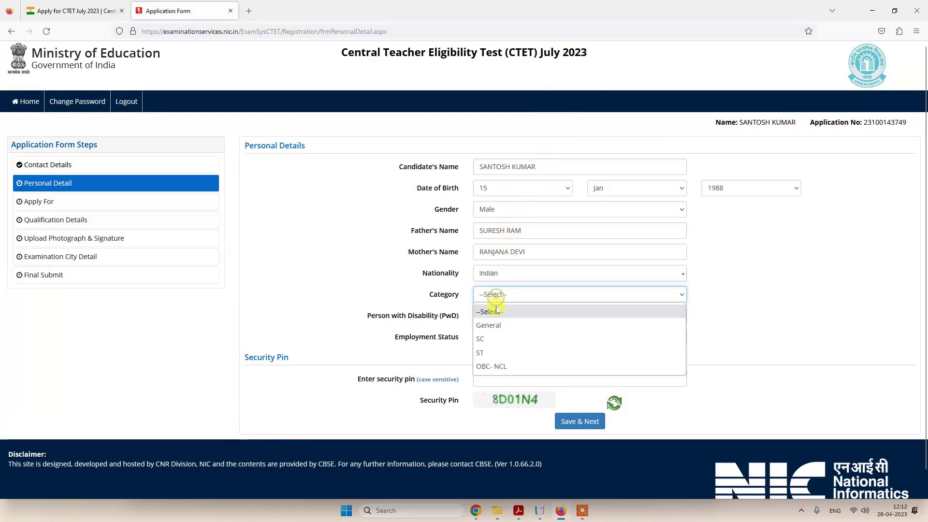
left_click(488, 339)
scroll(524, 317, "down", 1)
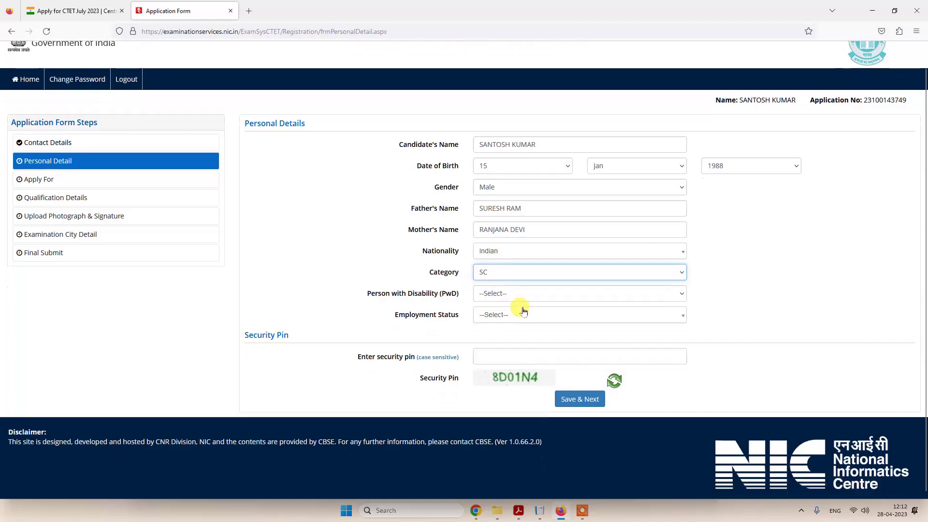
left_click(495, 271)
left_click(489, 315)
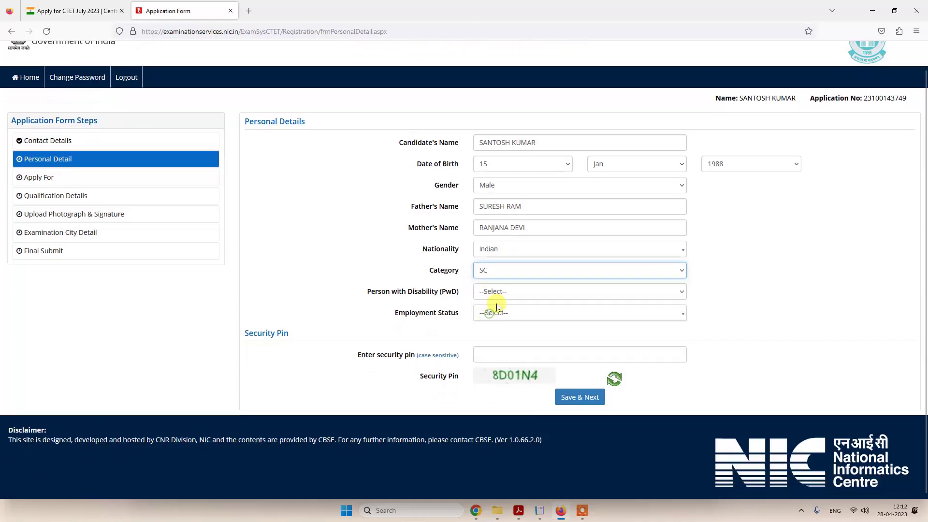
left_click(516, 293)
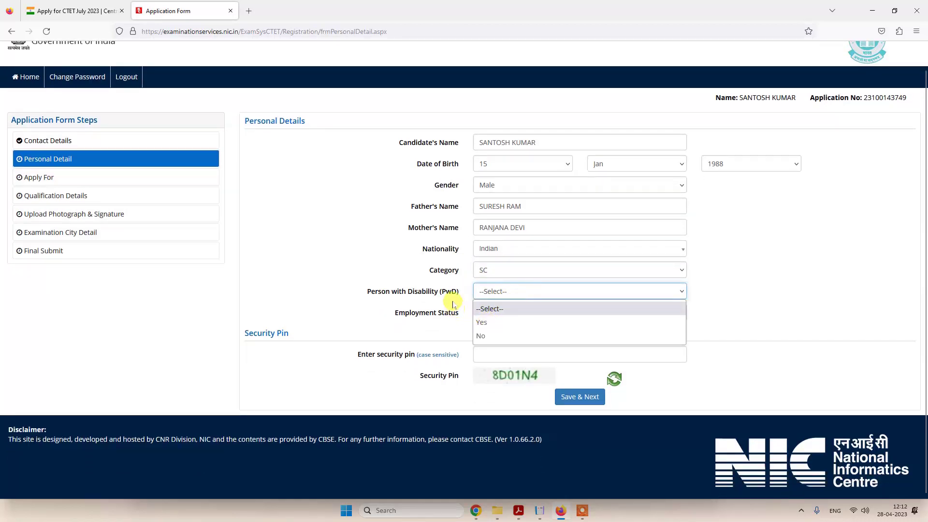
left_click(490, 336)
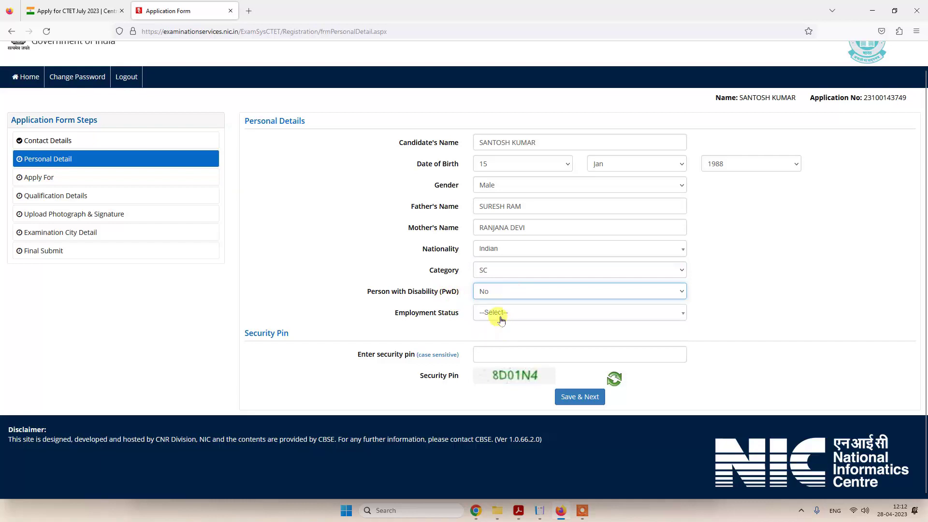
left_click(499, 315)
left_click(501, 319)
left_click(492, 320)
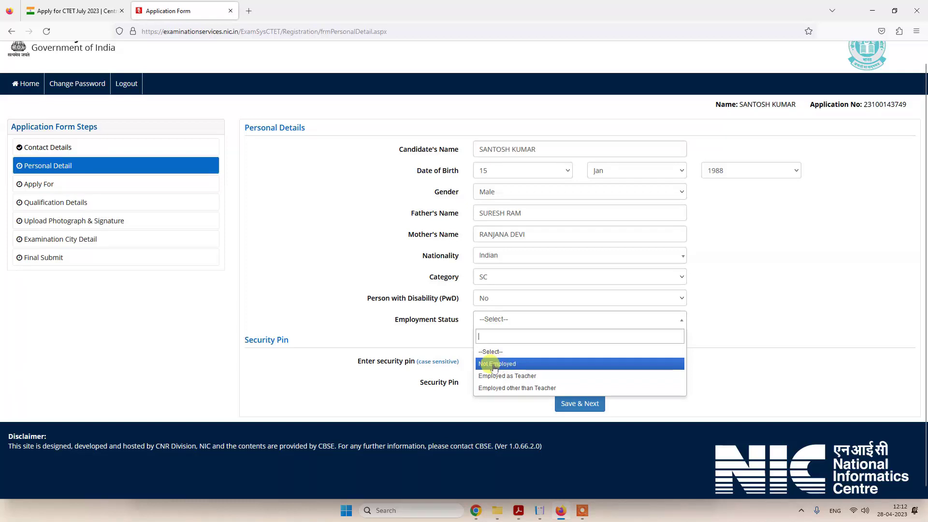
left_click(494, 368)
- Enter the displayed security pin, then Save & Next the personal details and confirm submission
left_click(498, 363)
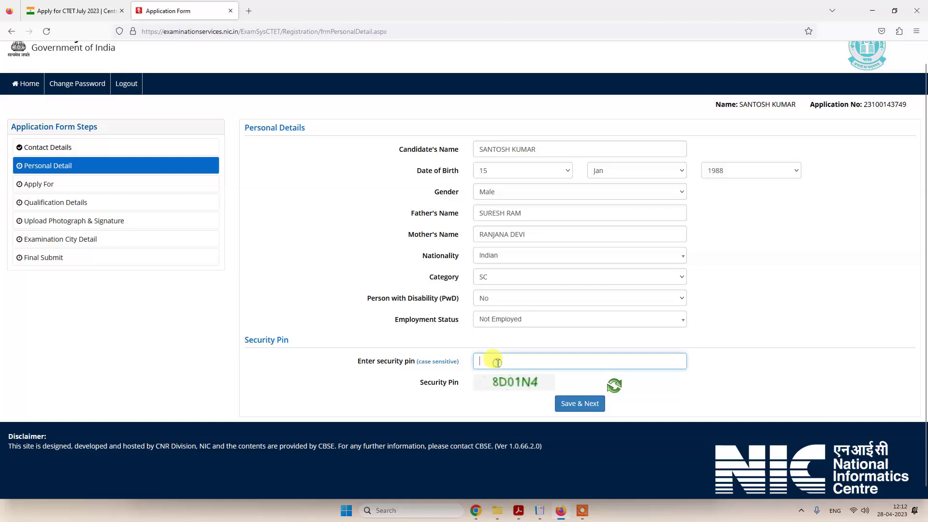
type("8D01N4")
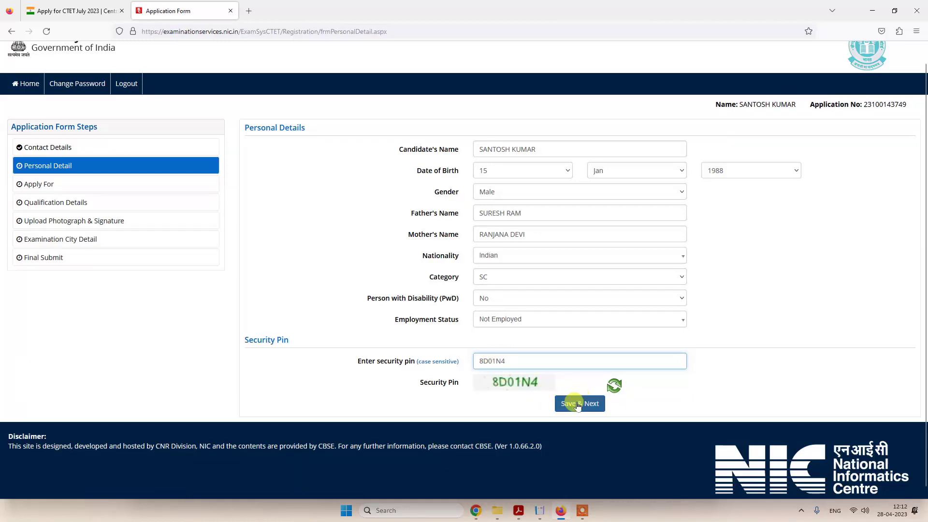
left_click(578, 406)
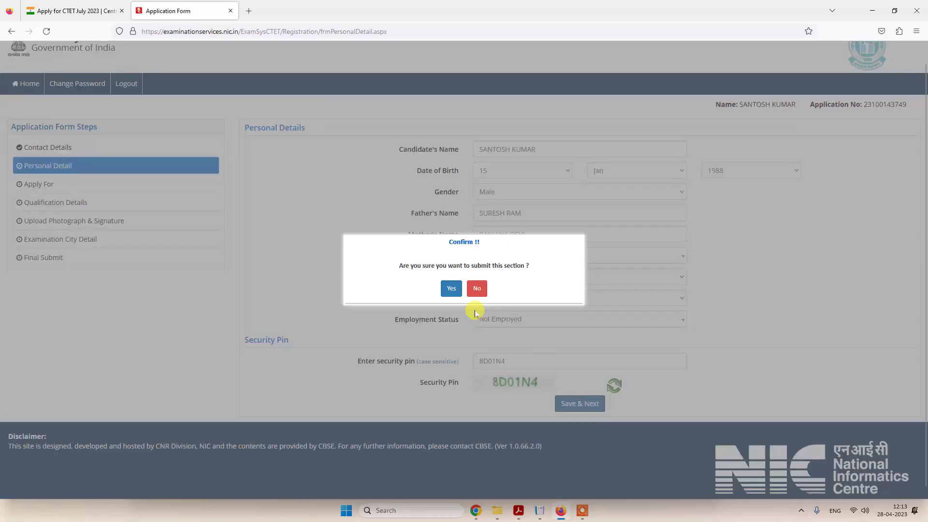
left_click(453, 289)
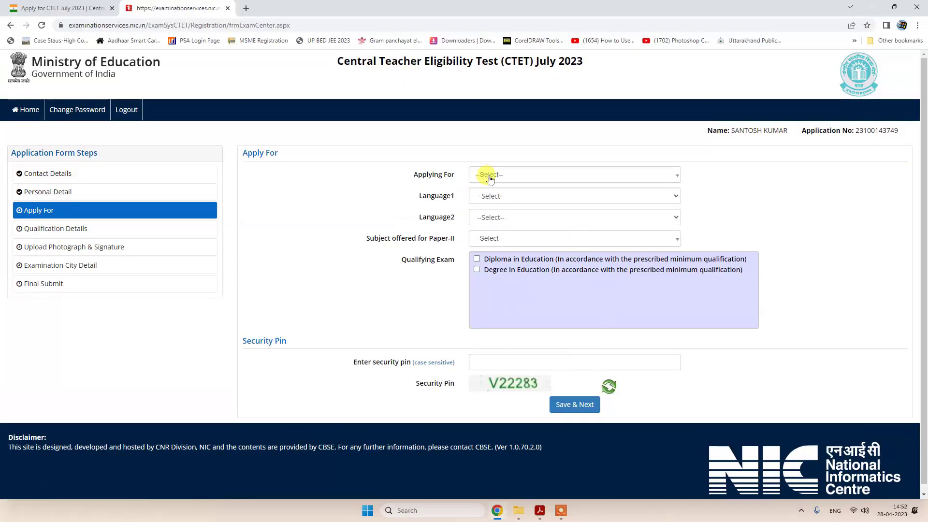
- Apply for Both (Paper-I and Paper-II) after trying the single-paper options
left_click(490, 177)
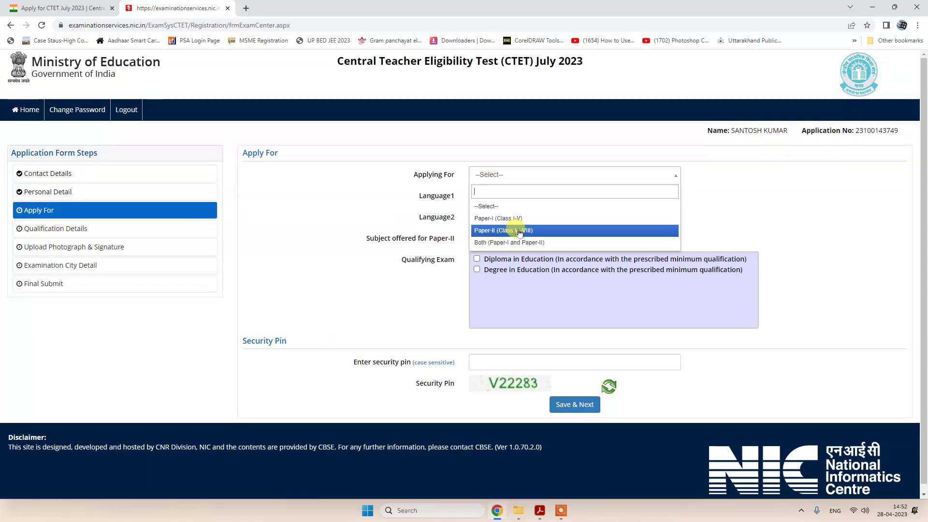
left_click(498, 244)
left_click(495, 178)
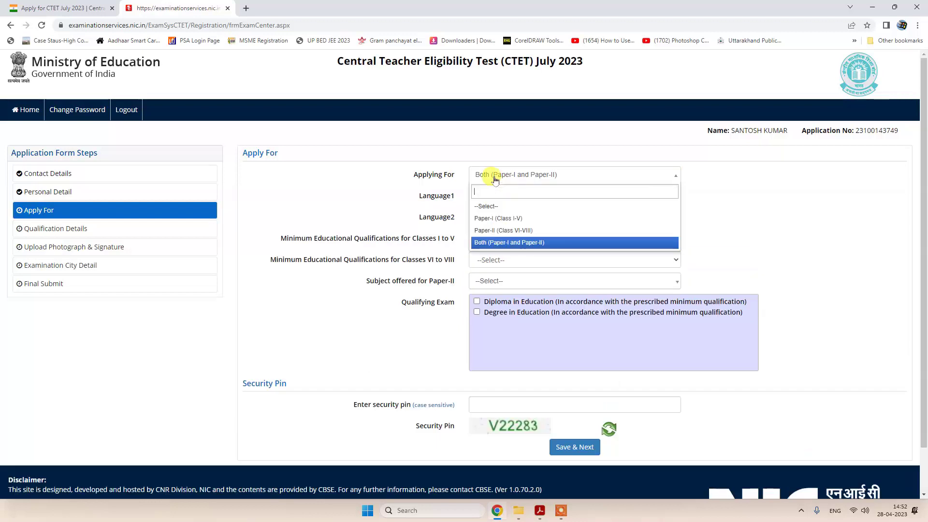
left_click(498, 220)
left_click(498, 178)
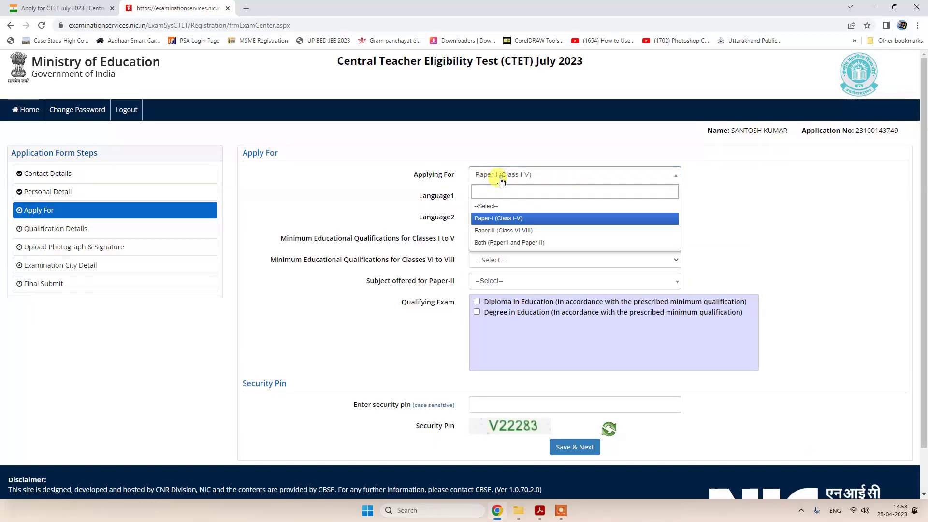
left_click(512, 219)
left_click(501, 179)
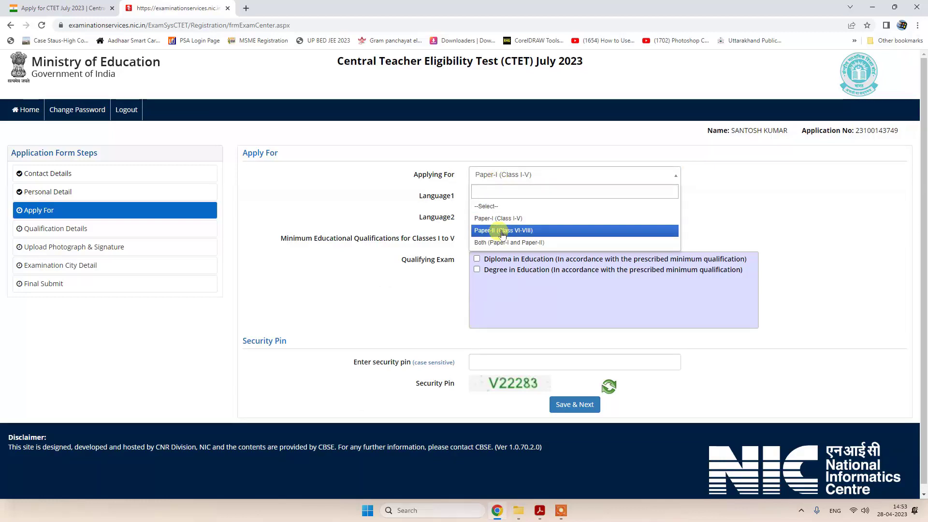
left_click(503, 232)
left_click(503, 175)
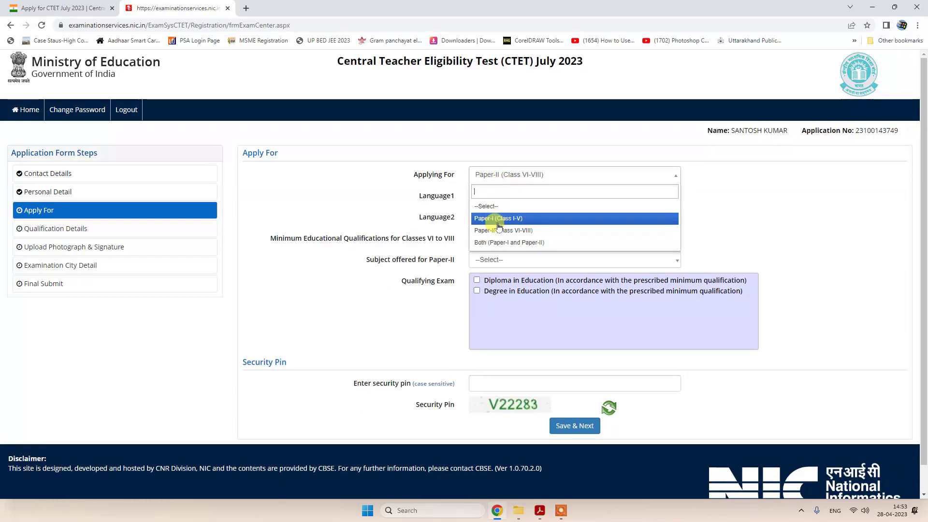
left_click(498, 242)
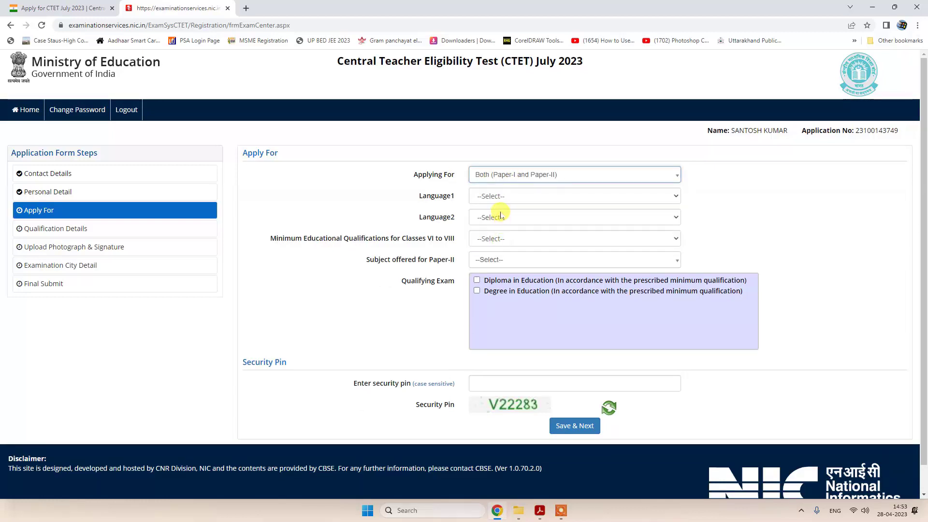
- Set Language1 to Hindi and Language2 to Sanskrit
left_click(500, 196)
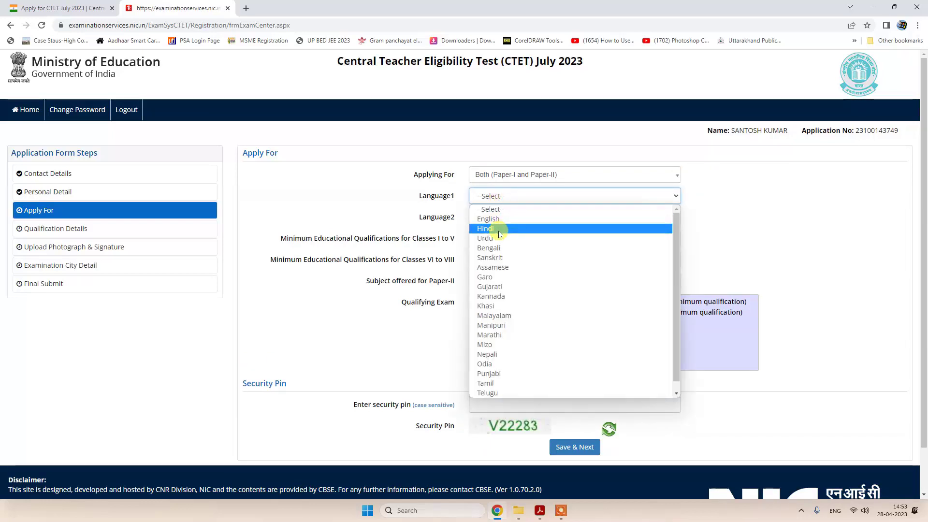
left_click(499, 230)
left_click(500, 218)
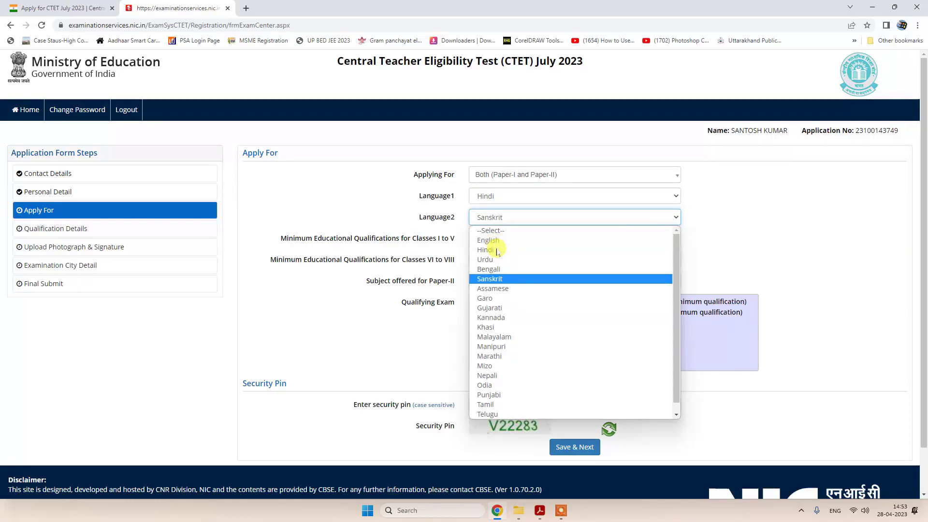
left_click(496, 278)
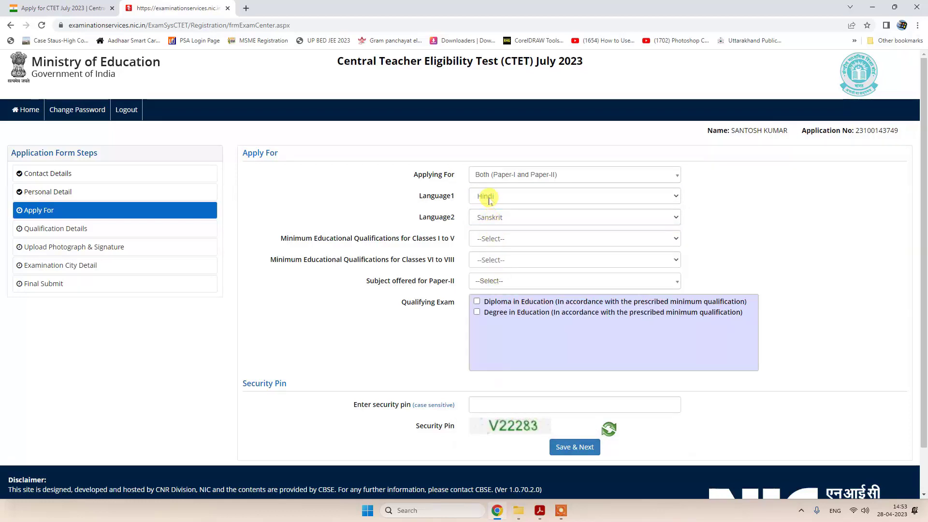
left_click(506, 219)
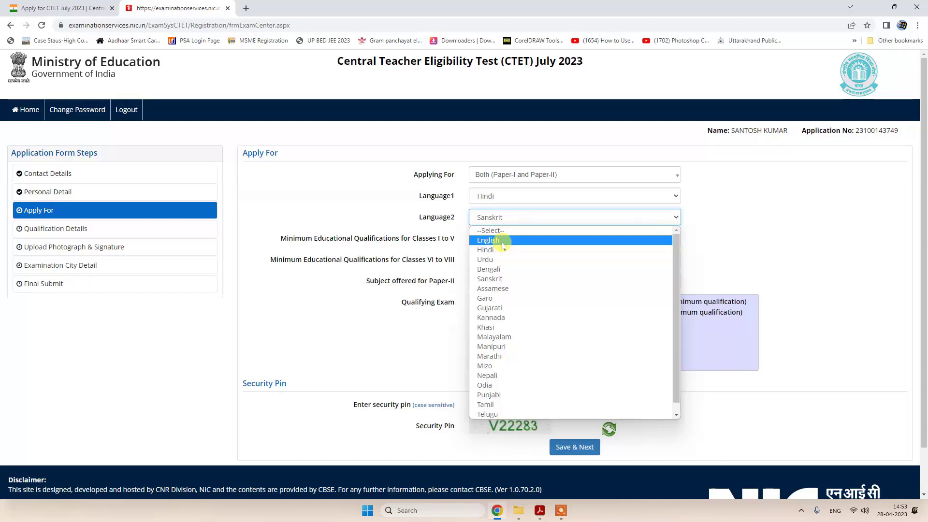
left_click(446, 240)
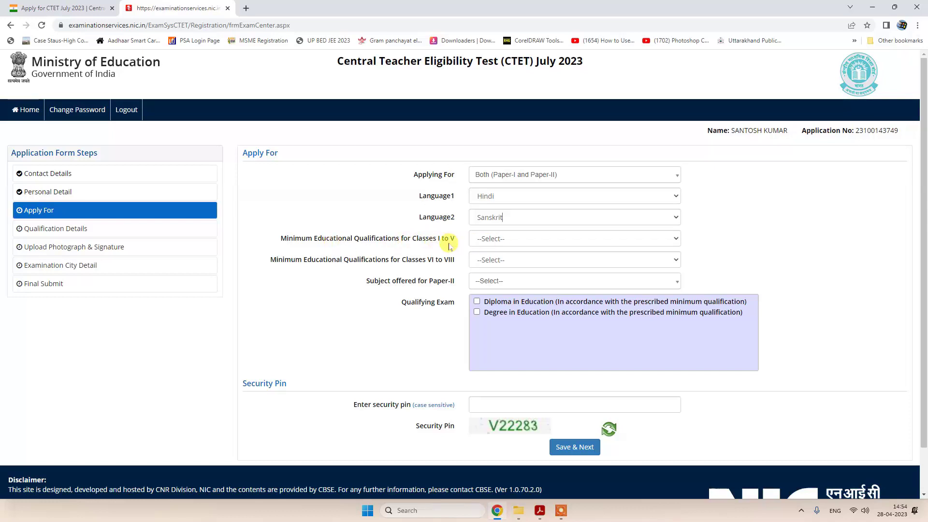
- Review the Classes I to V qualification descriptions in the callout table
left_click(495, 240)
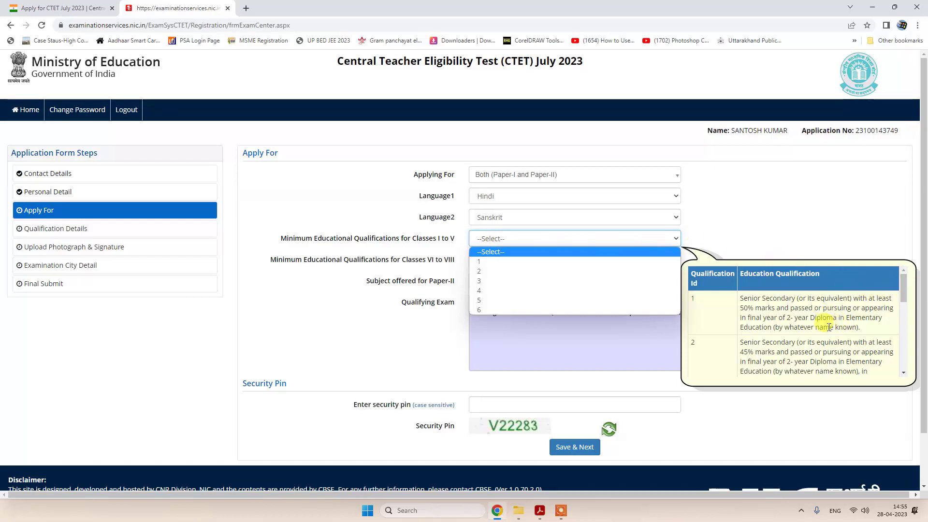
left_click(903, 291)
scroll(903, 294, "down", 1)
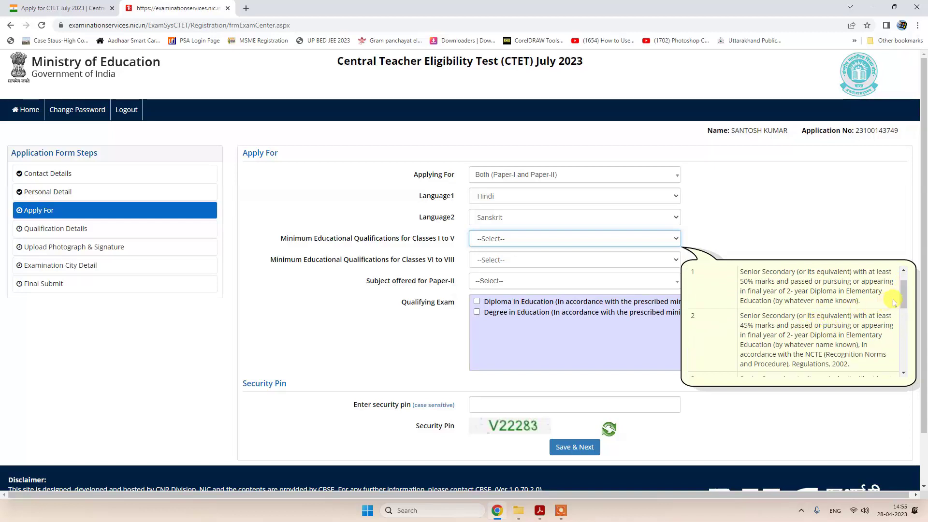
left_click_drag(905, 302, 905, 285)
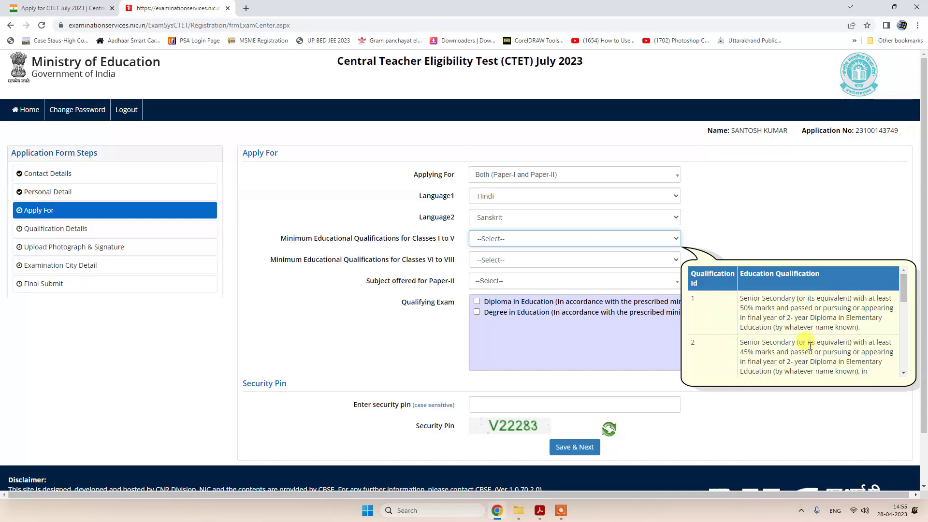
left_click_drag(905, 292, 905, 365)
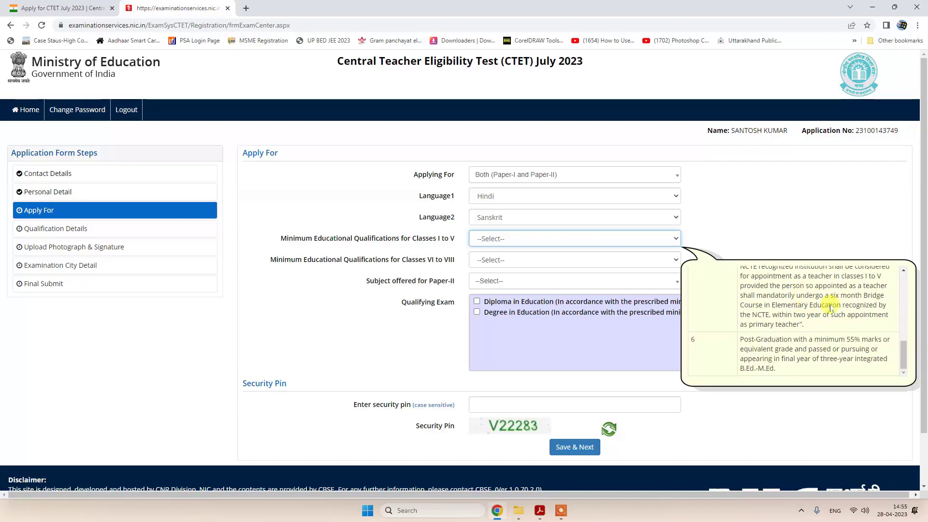
scroll(904, 365, "up", 1)
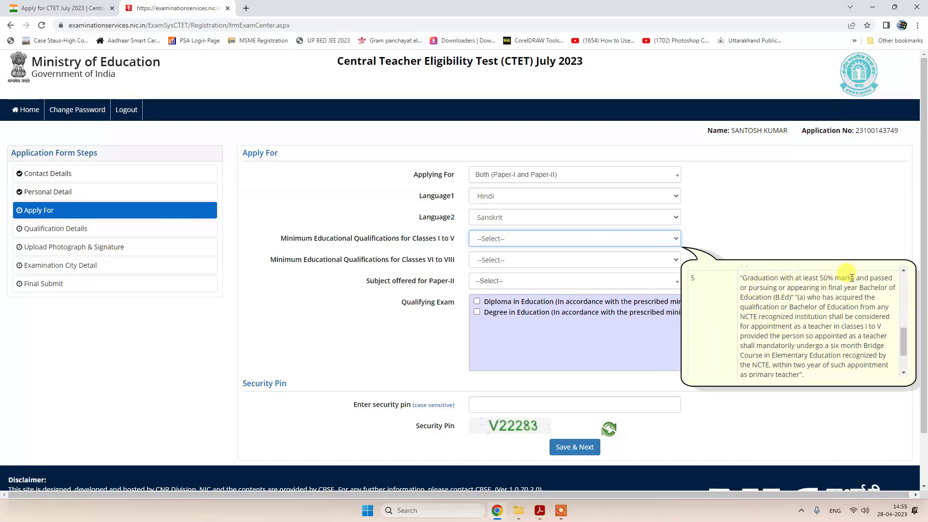
scroll(902, 339, "down", 1)
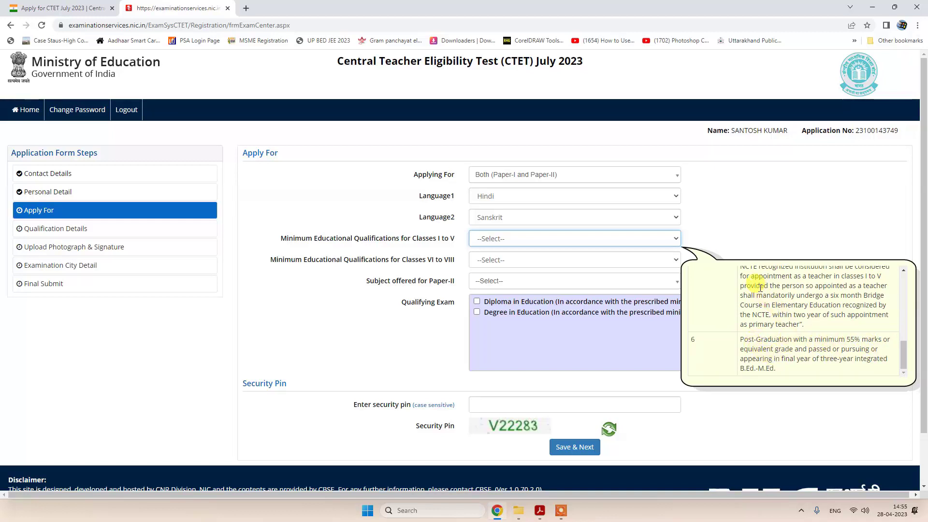
- Set the Classes I to V minimum qualification to option 5, graduation with B.Ed
left_click(498, 238)
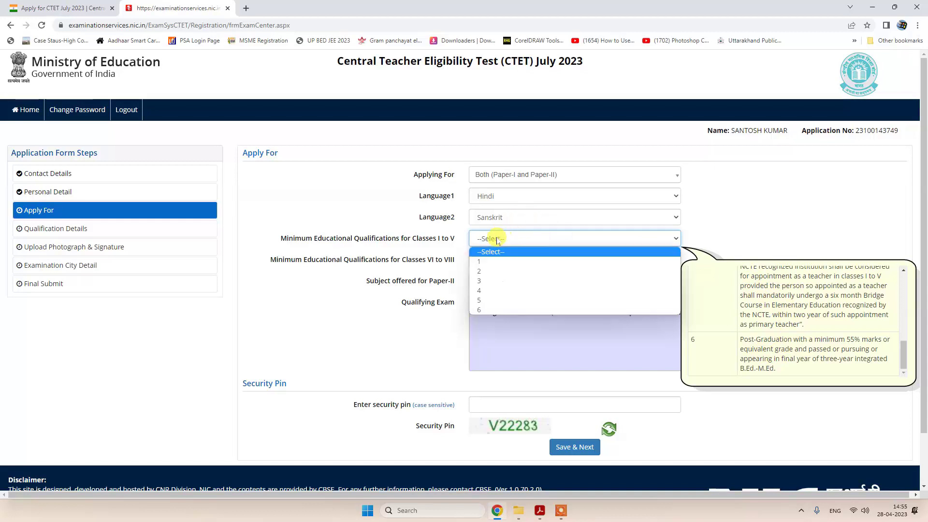
left_click(483, 300)
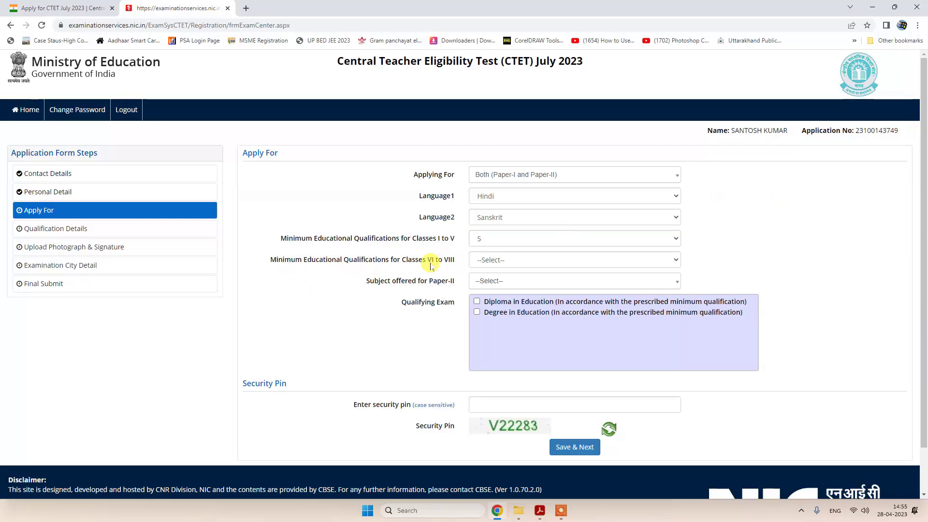
left_click(507, 261)
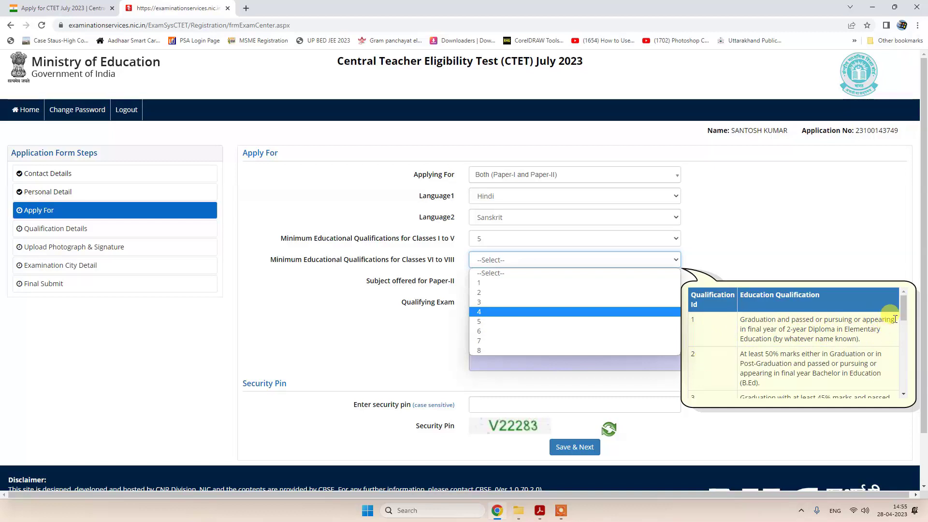
- Choose qualification 7 for Classes VI–VIII, Social Science for Paper-II, and tick Degree in Education
left_click_drag(903, 306, 906, 382)
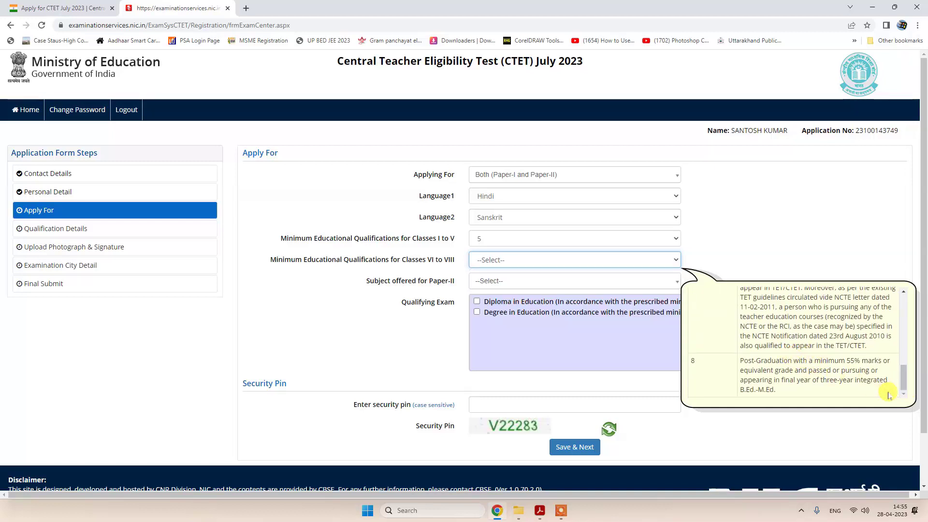
left_click_drag(905, 386, 905, 376)
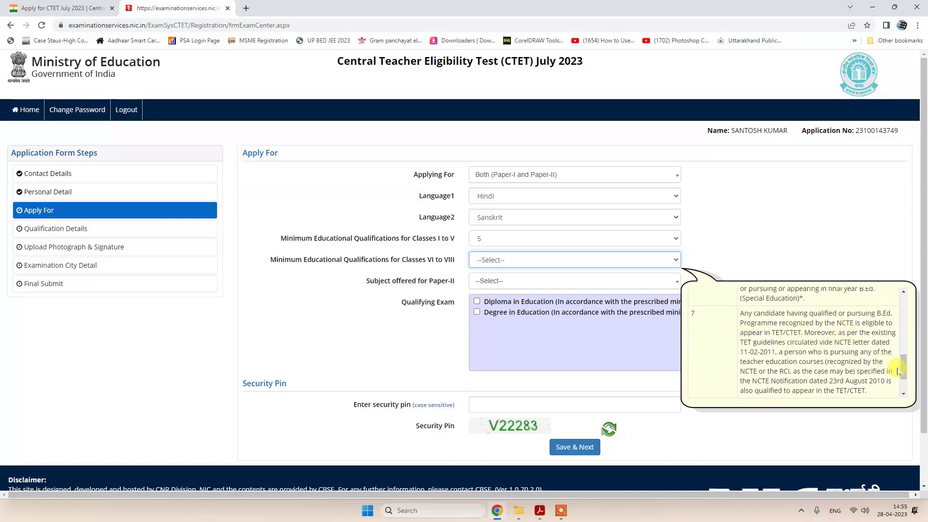
mouse_move(905, 375)
left_mouse_down()
mouse_move(905, 391)
mouse_move(906, 375)
left_mouse_up()
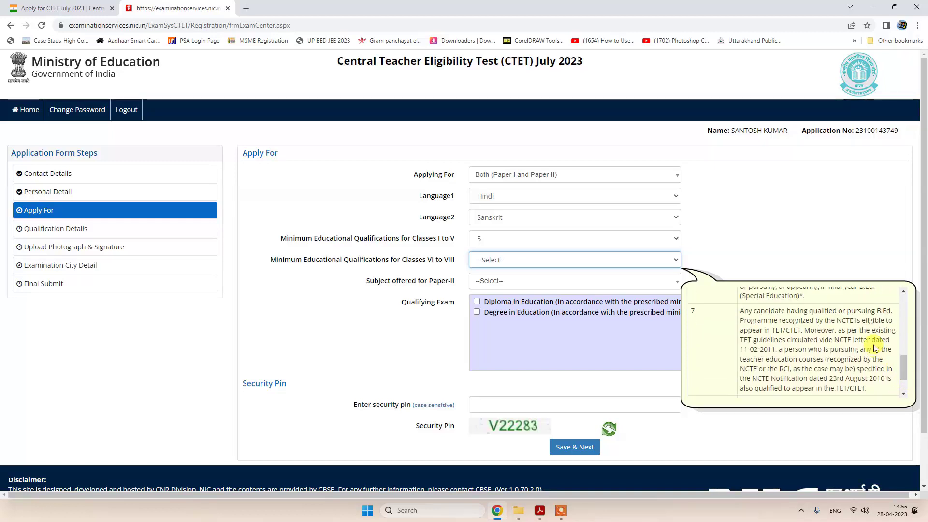
left_click(495, 265)
left_click(483, 333)
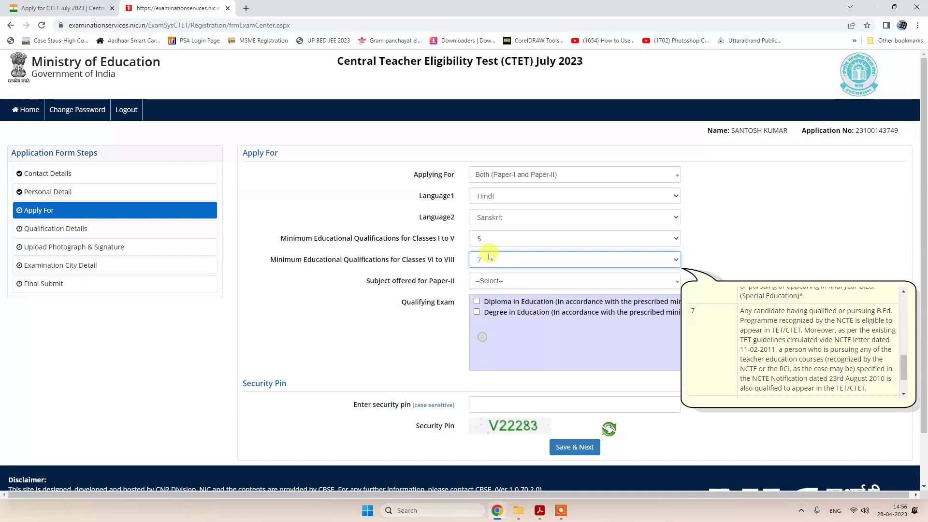
left_click(718, 229)
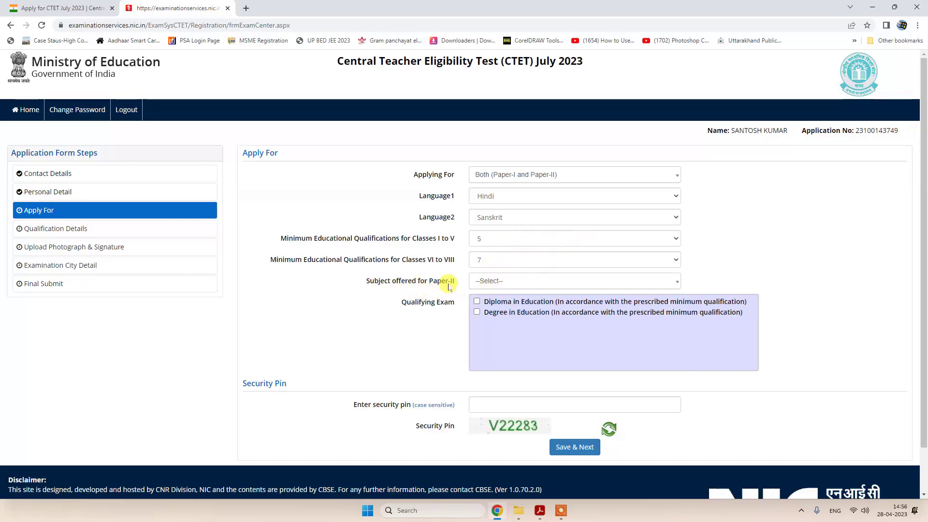
left_click(492, 281)
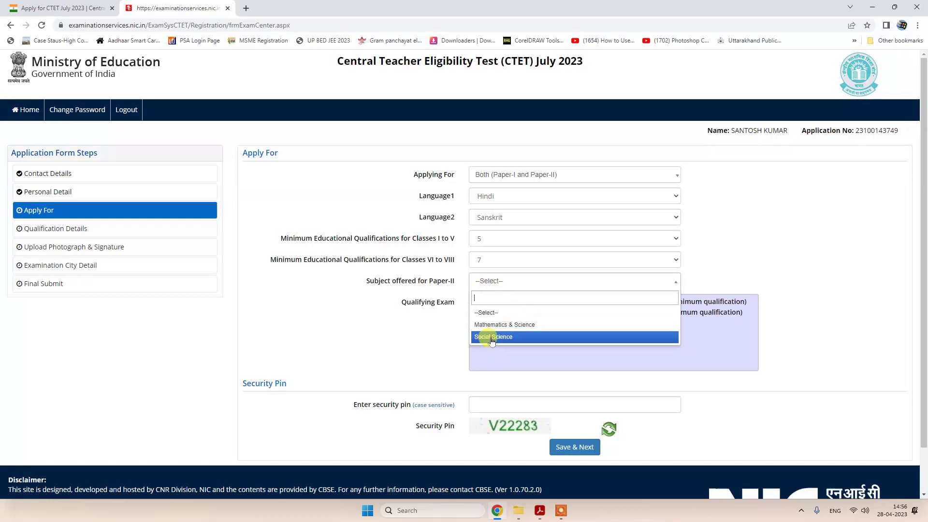
left_click(488, 337)
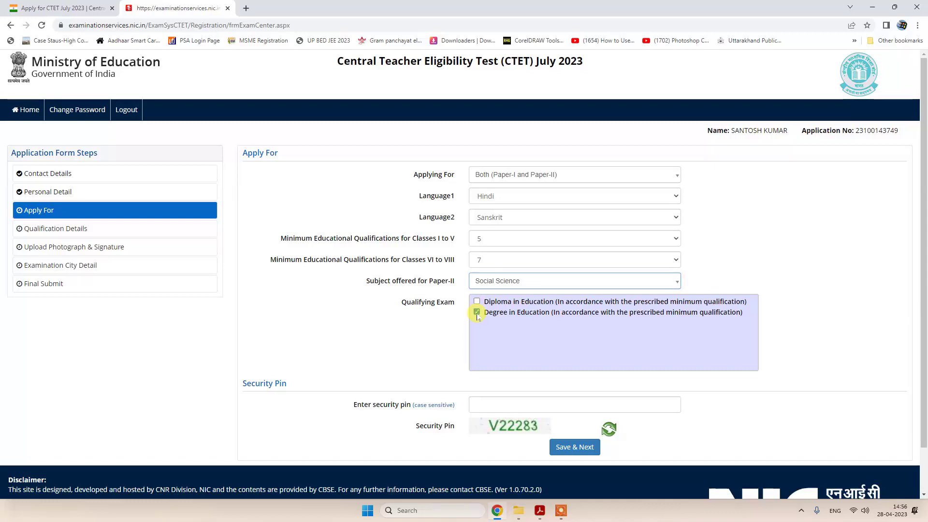
left_click(477, 313)
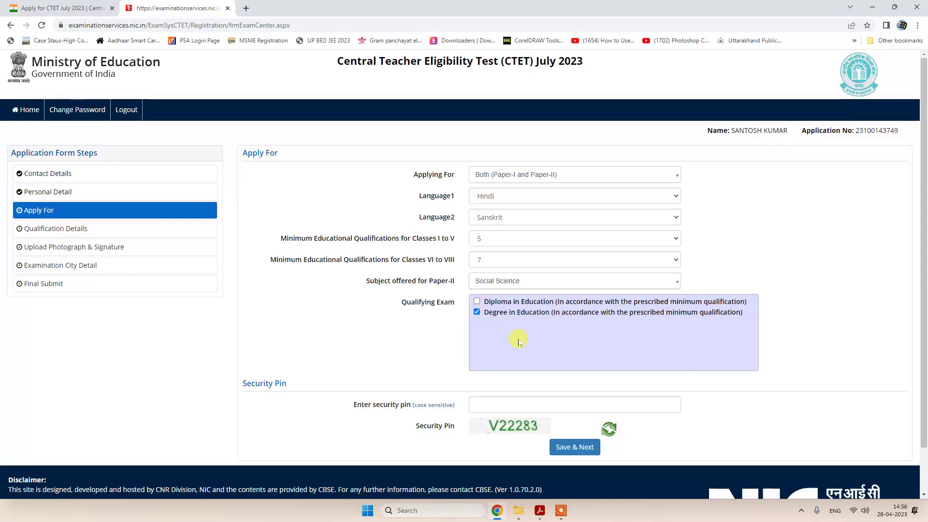
- Enter the security pin and save the Apply For section, confirming with OK
left_click(484, 405)
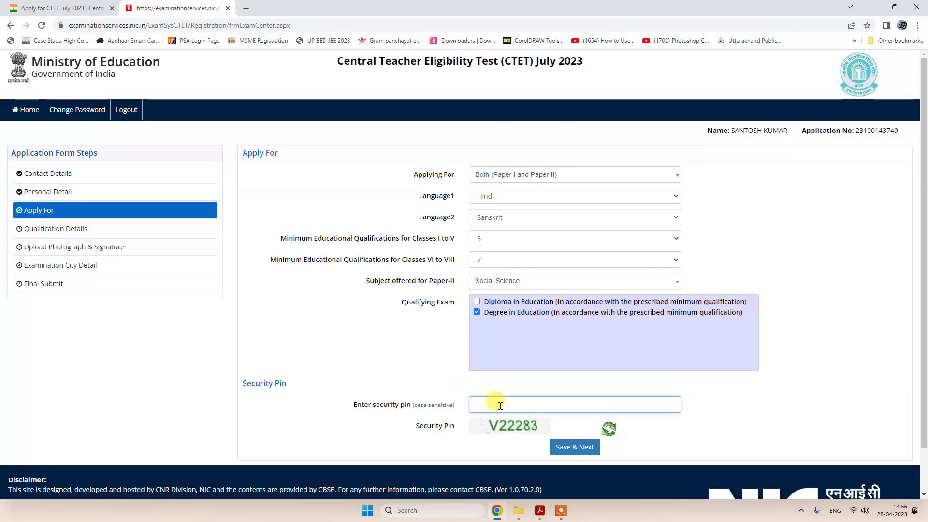
type("V22283")
left_click(580, 448)
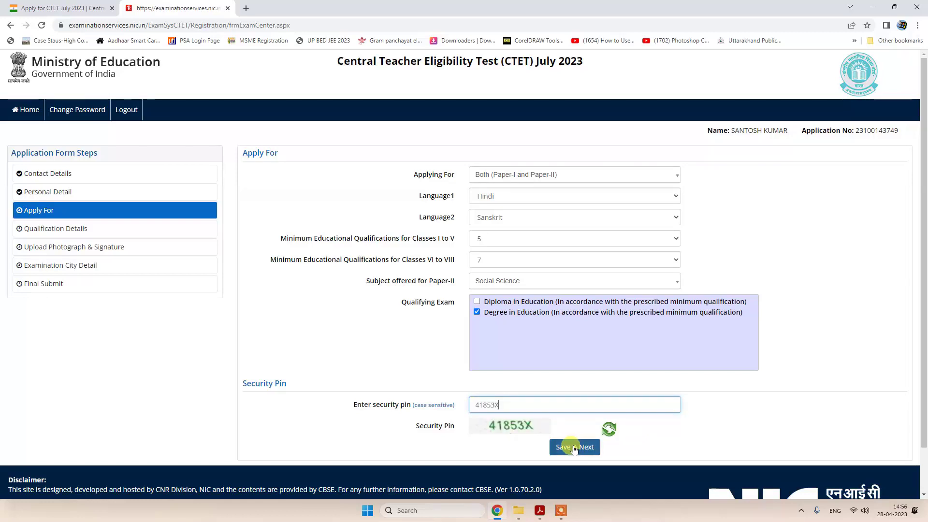
left_click(574, 447)
left_click(445, 293)
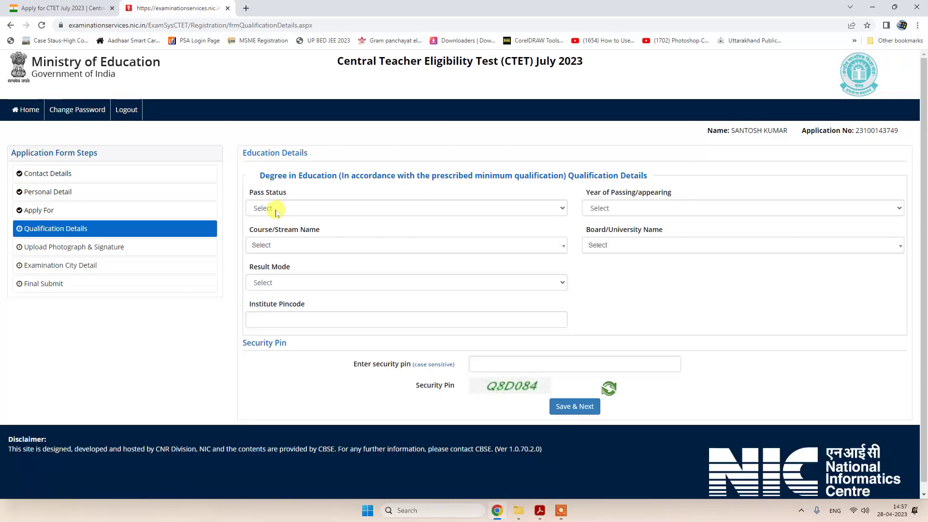
- Record the Degree in Education as Passed in 2012, course Education/Elementry Education etc
left_click(276, 213)
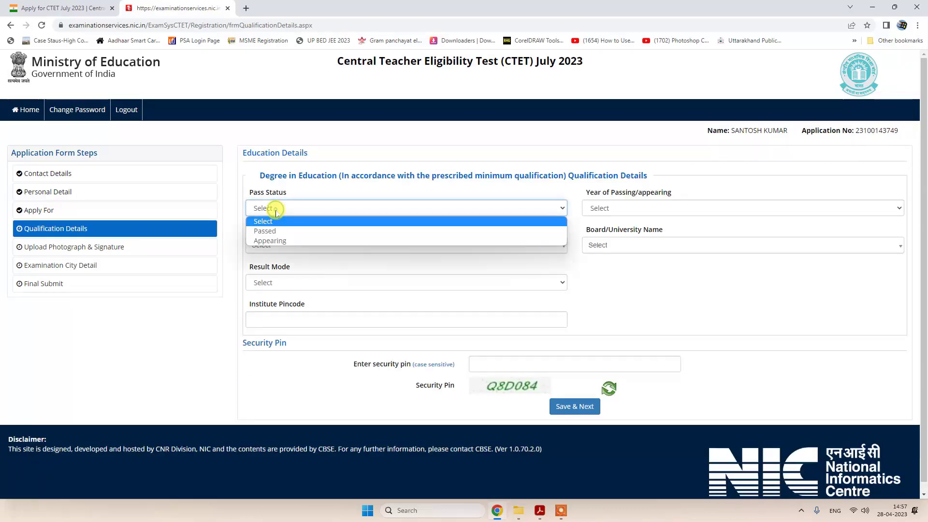
left_click(275, 227)
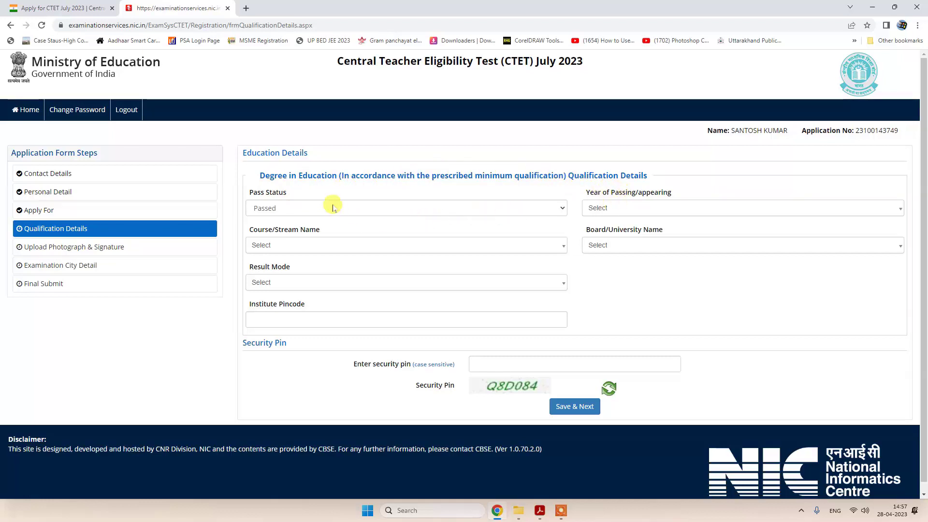
left_click(618, 209)
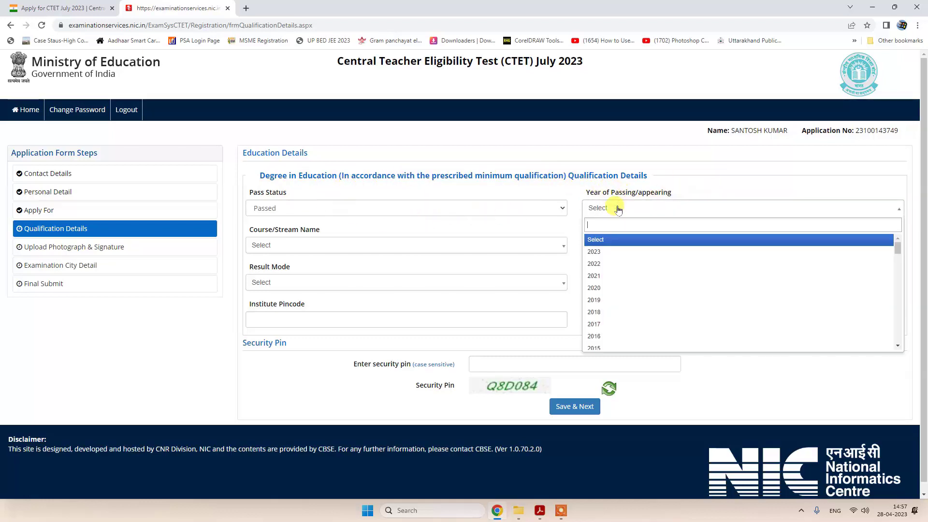
scroll(628, 290, "down", 2)
left_click(628, 286)
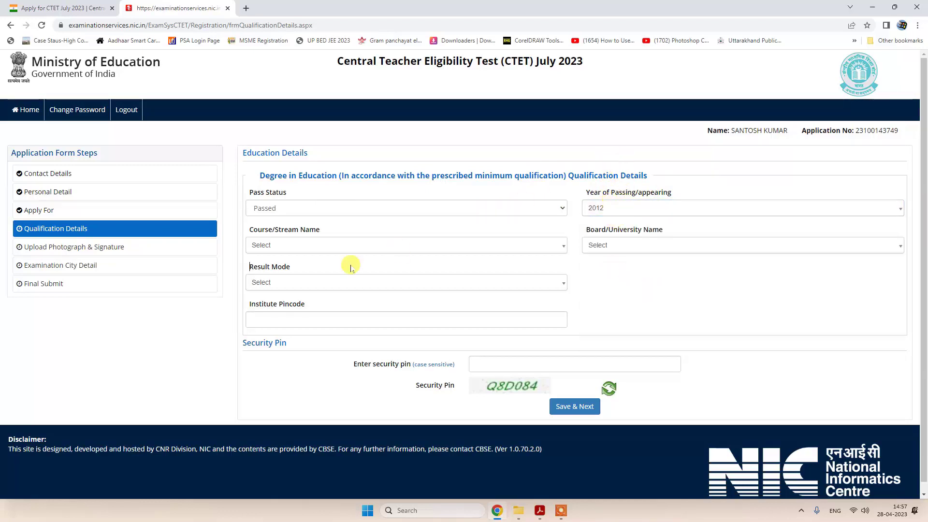
left_click(275, 244)
left_click(272, 286)
- Bring up the Board/University Name list of institutes
left_click(628, 246)
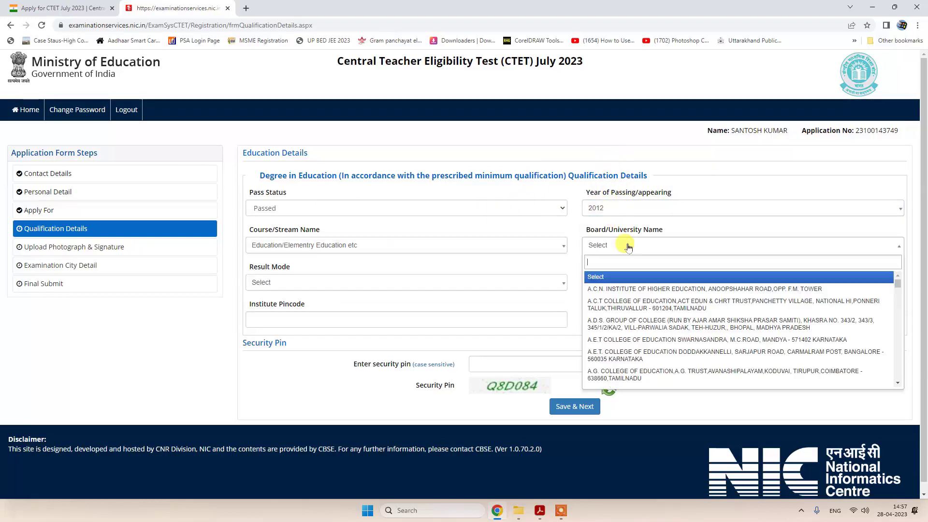
left_click(643, 257)
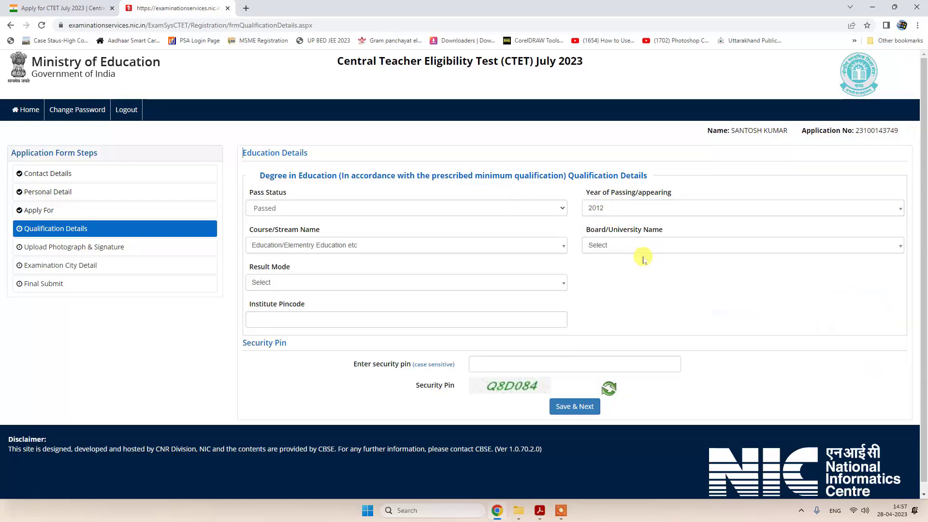
left_click(613, 244)
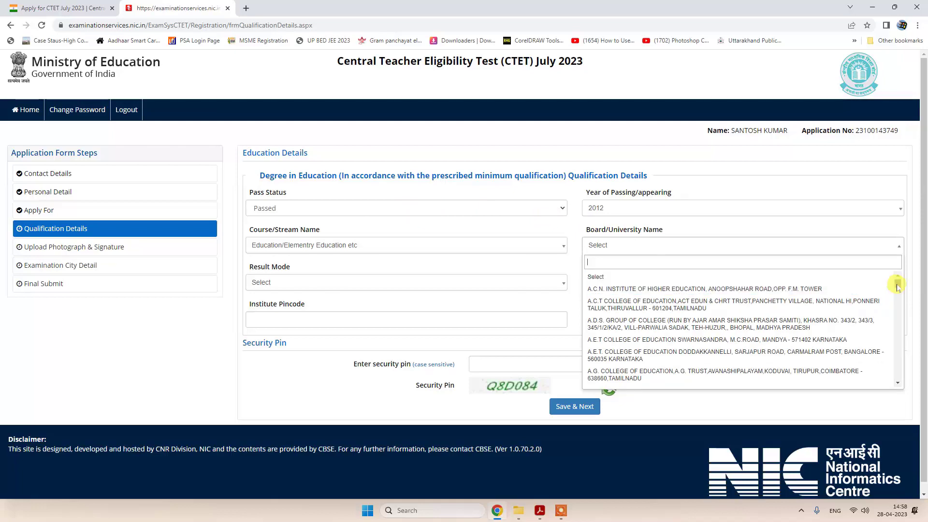
left_click_drag(898, 286, 903, 388)
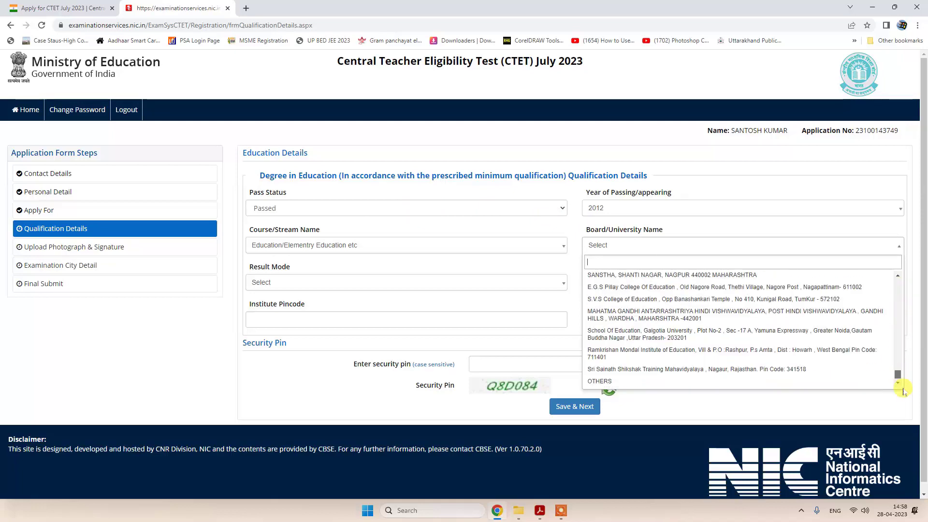
- Set board/university to OTHERS, paste Purvanchal University's name, and pick Percentage result mode
left_click(628, 381)
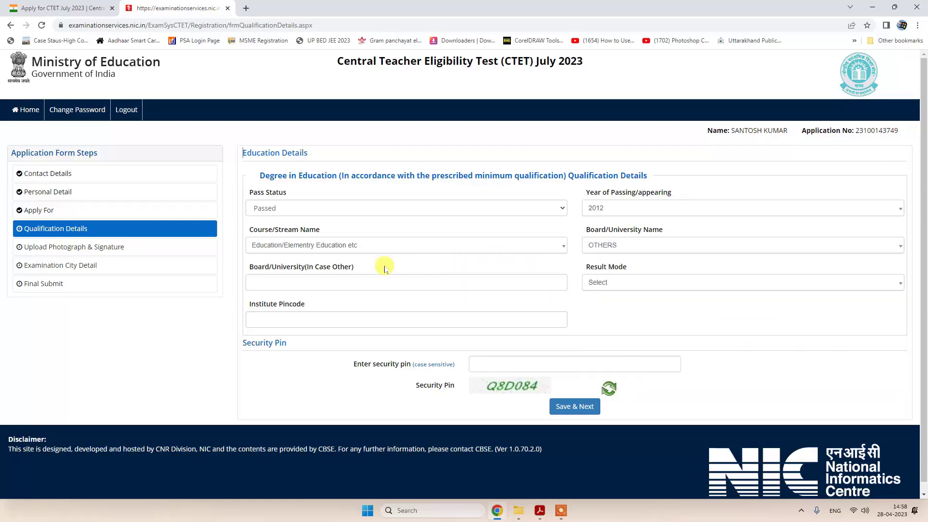
left_click(299, 282)
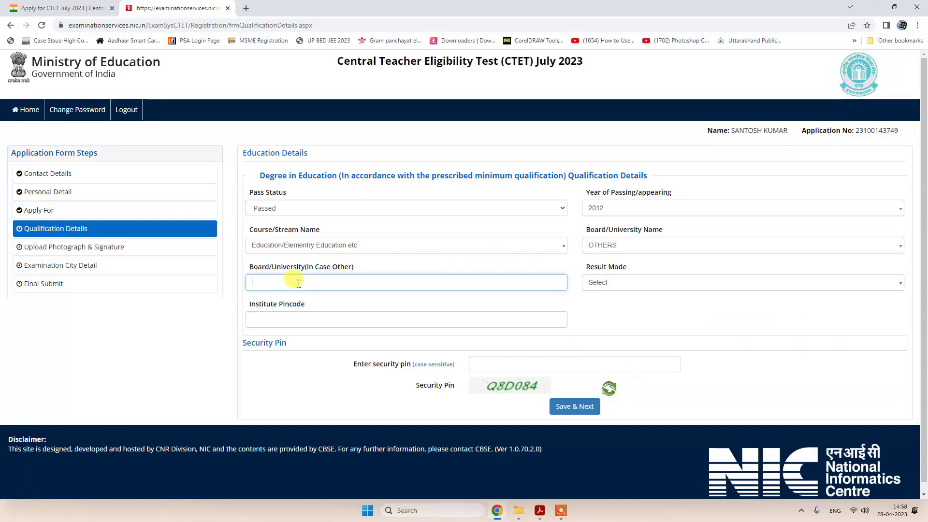
type("VEER BAHADUR SINGH PURVANCHAL UNIVERSITY")
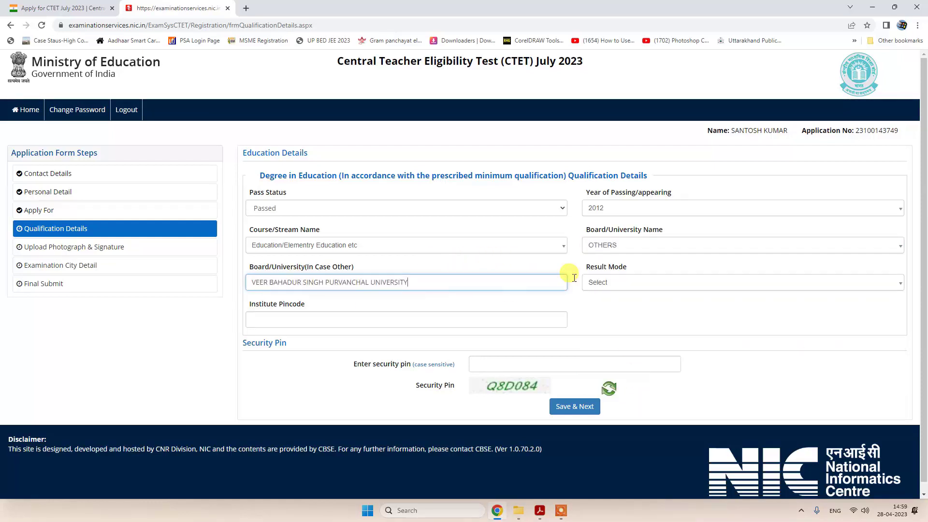
left_click(608, 282)
left_click(624, 323)
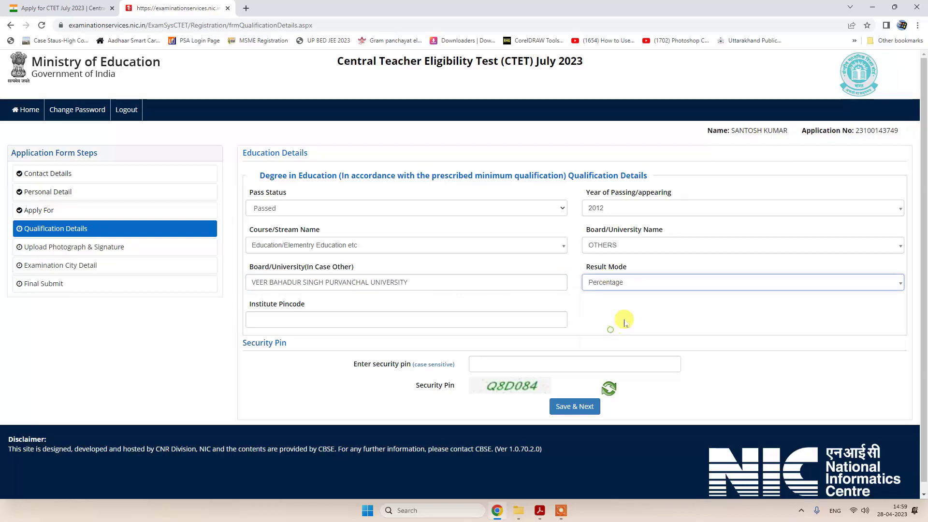
- Enter 1000 total marks, 735 obtained marks, and institute pincode 233226
left_click(304, 320)
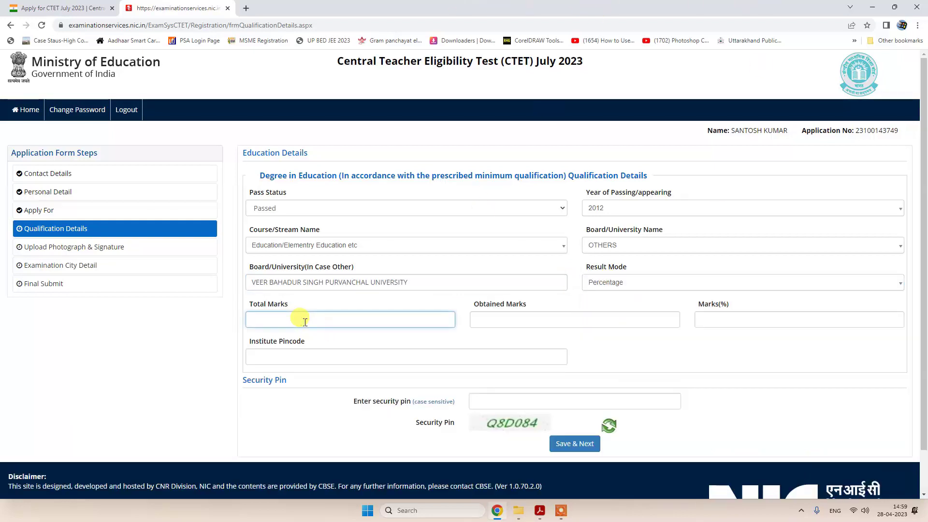
type("1000")
left_click(489, 317)
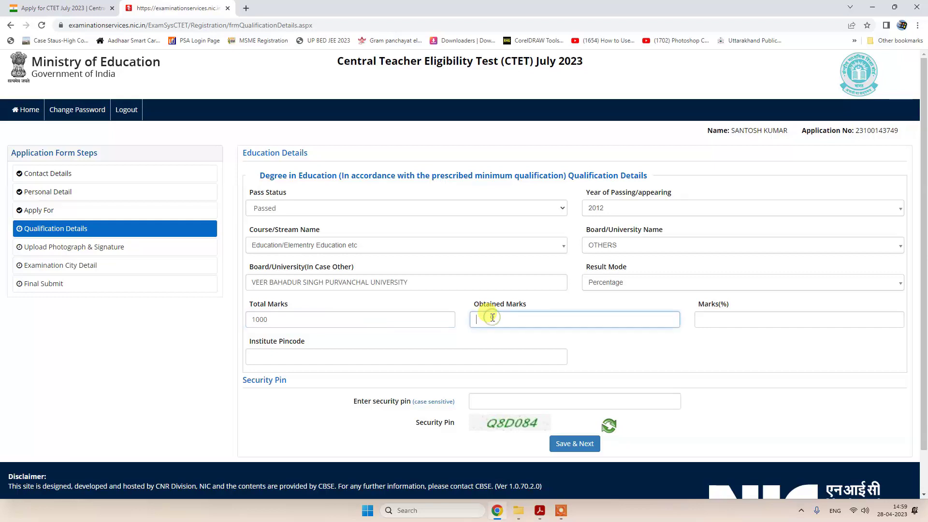
type("735")
left_click(645, 338)
left_click(296, 356)
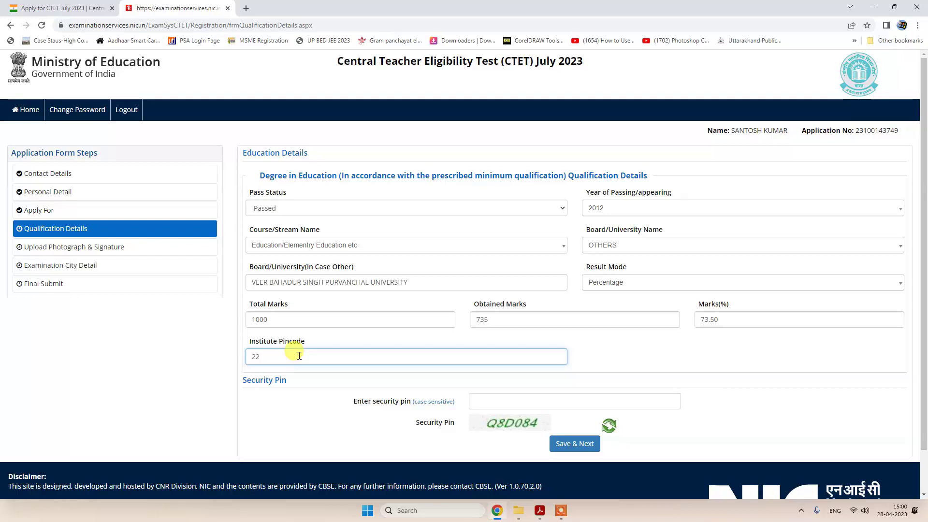
type("233226")
- Enter the security pin and save the qualification details, confirming with Yes
left_click(537, 401)
type("Q8D084")
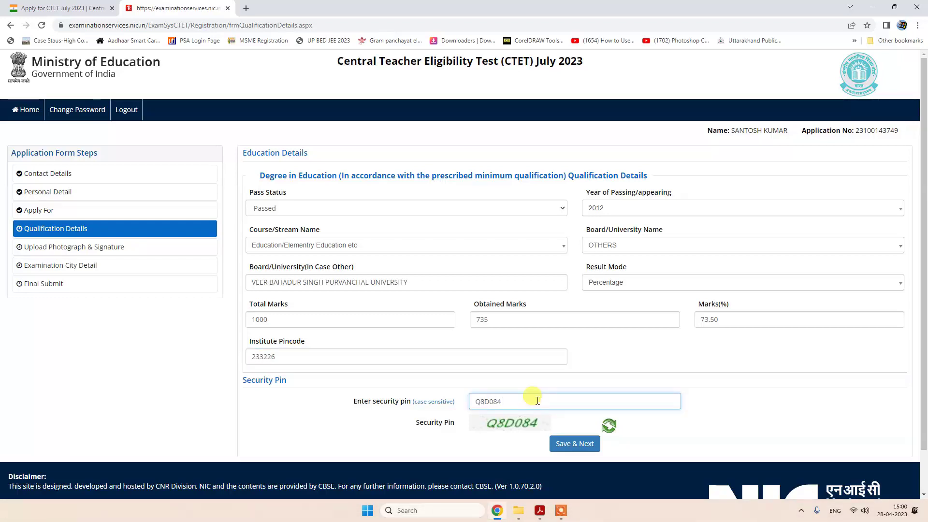
left_click(576, 443)
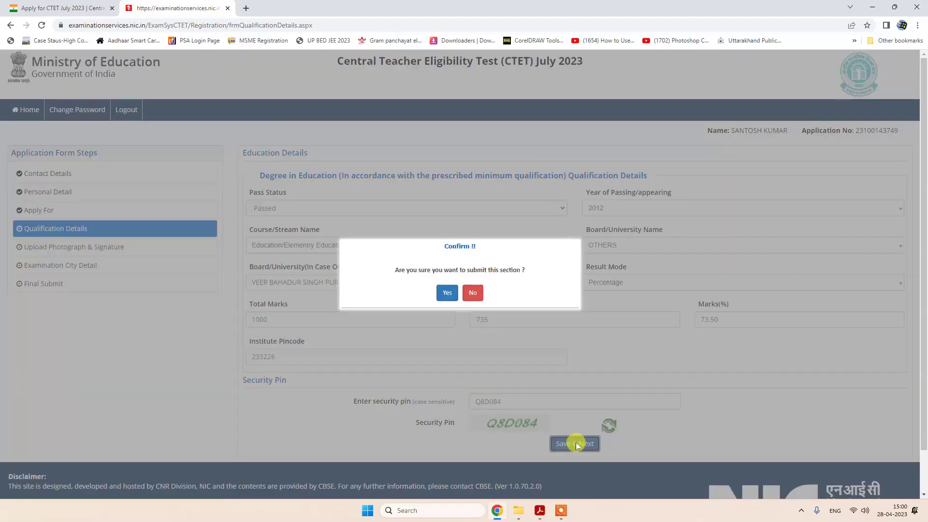
left_click(444, 291)
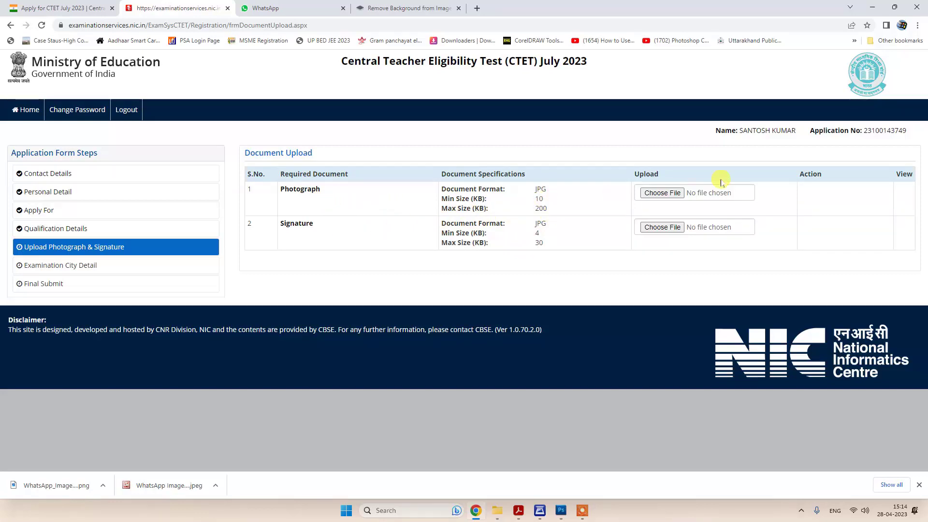
- Upload SANTO.jpg as the photograph at original size and acknowledge the success alert
left_click(660, 193)
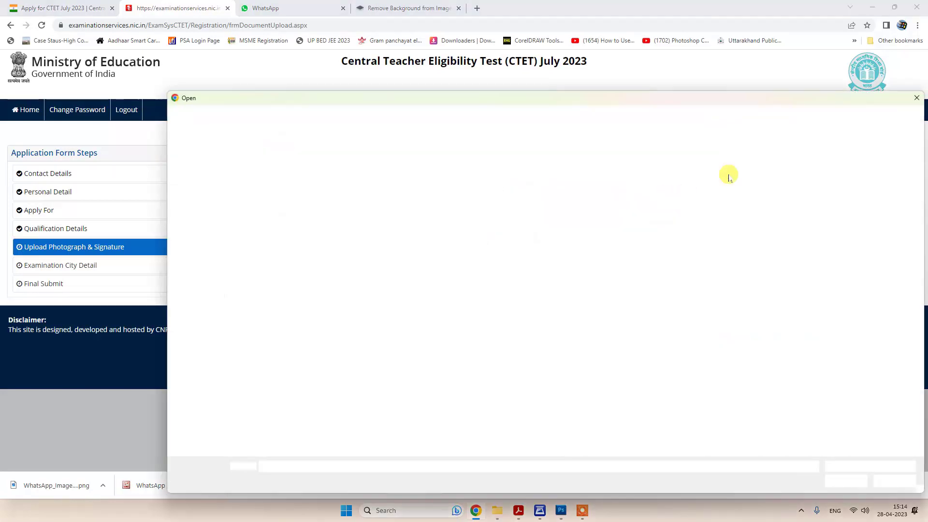
left_click(278, 179)
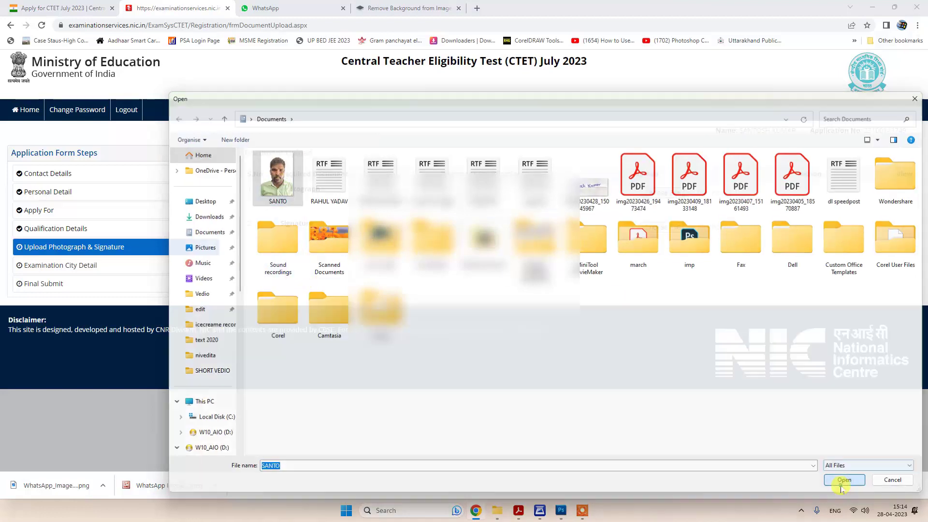
left_click(844, 480)
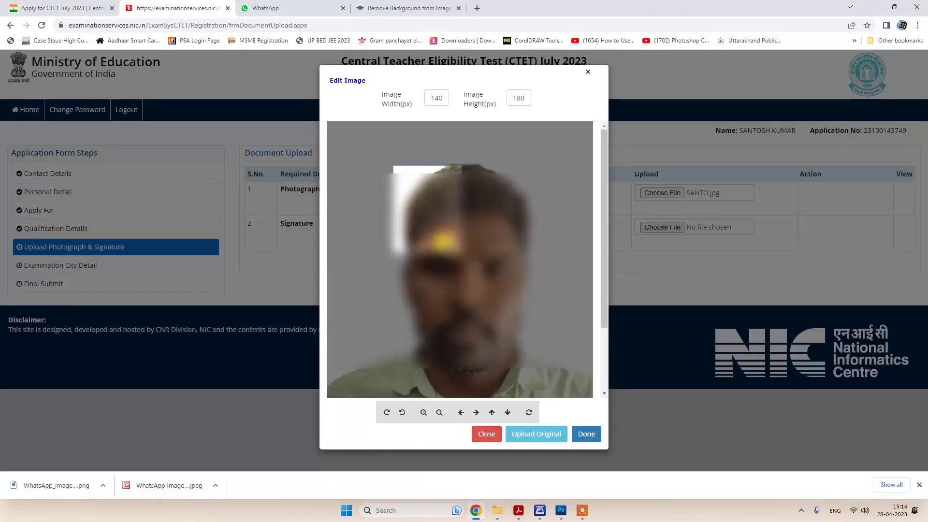
left_click(532, 433)
left_click(813, 190)
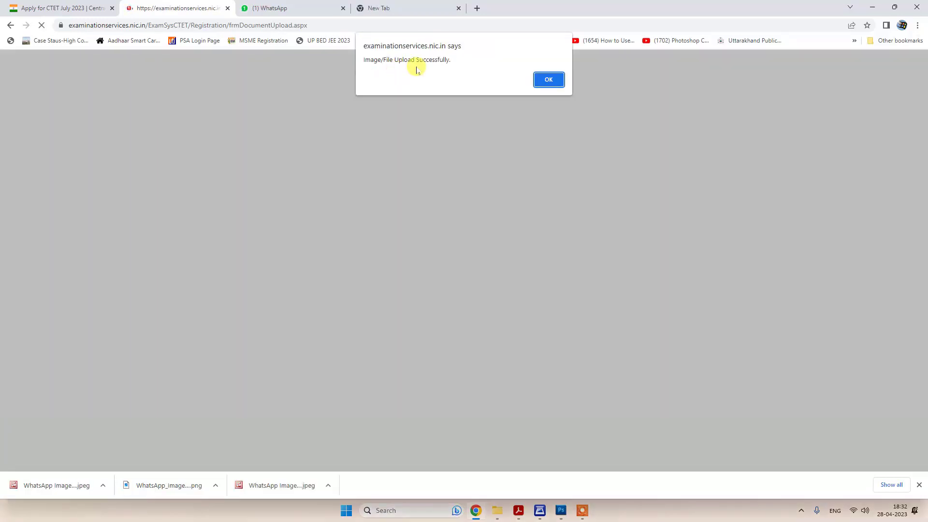
left_click(550, 79)
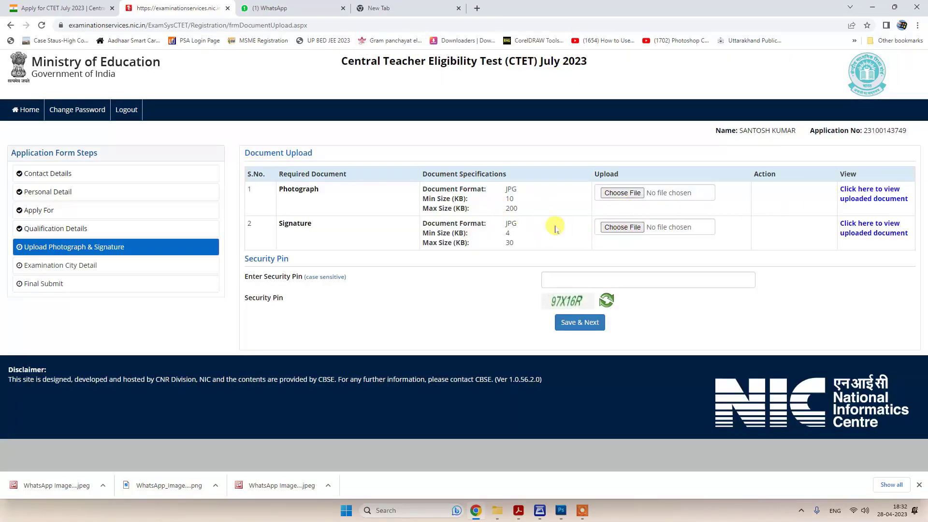
left_click(621, 231)
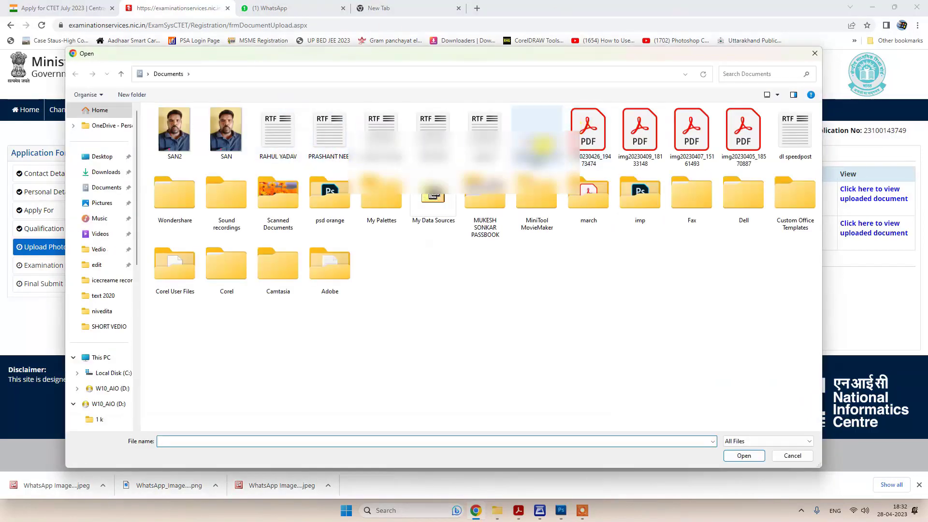
left_click(536, 133)
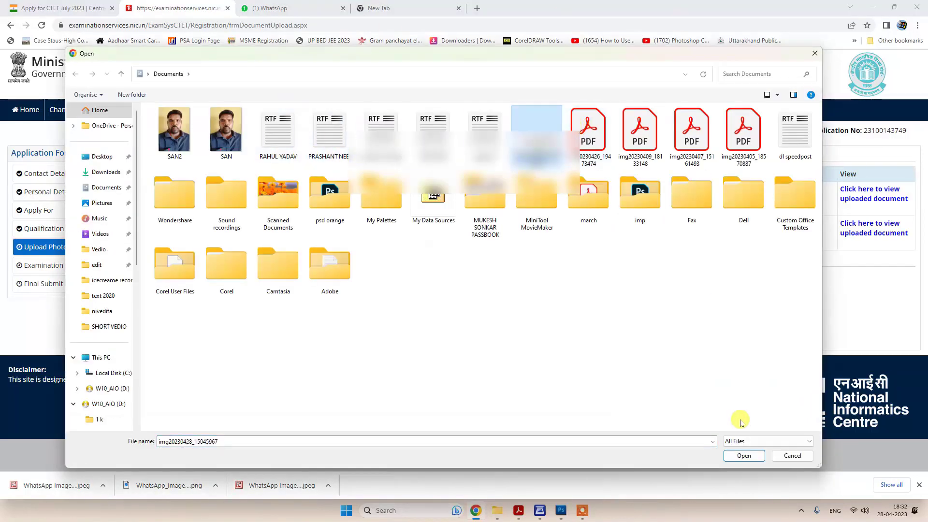
left_click(744, 456)
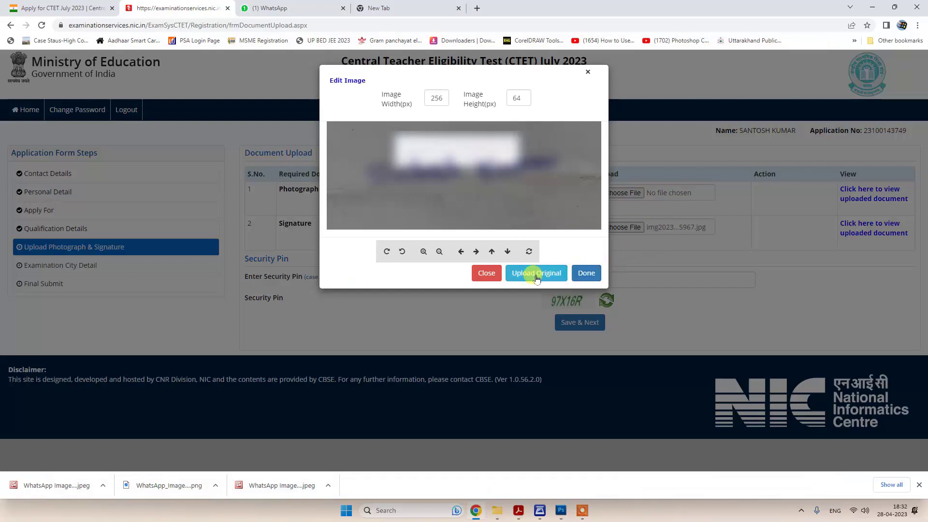
left_click(486, 273)
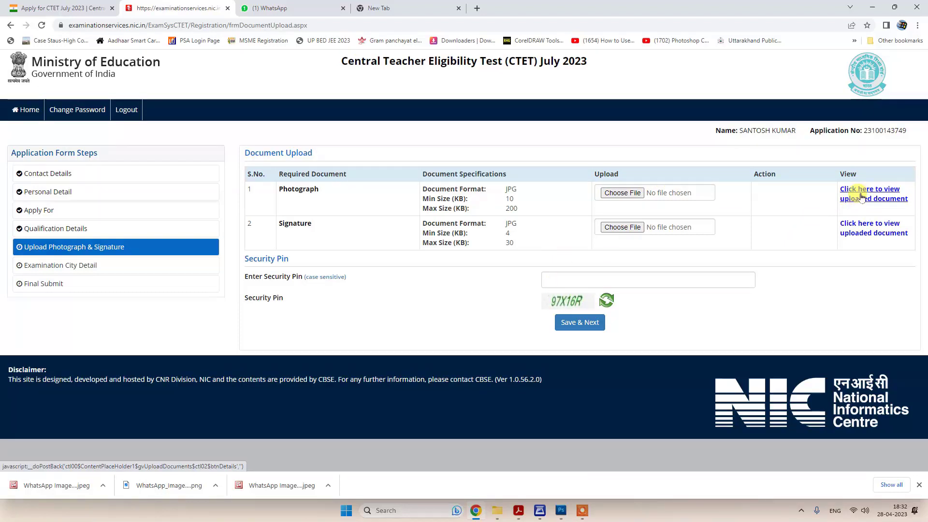
- Enter the security pin, save the uploaded documents, and confirm with Yes
left_click(580, 280)
type("9")
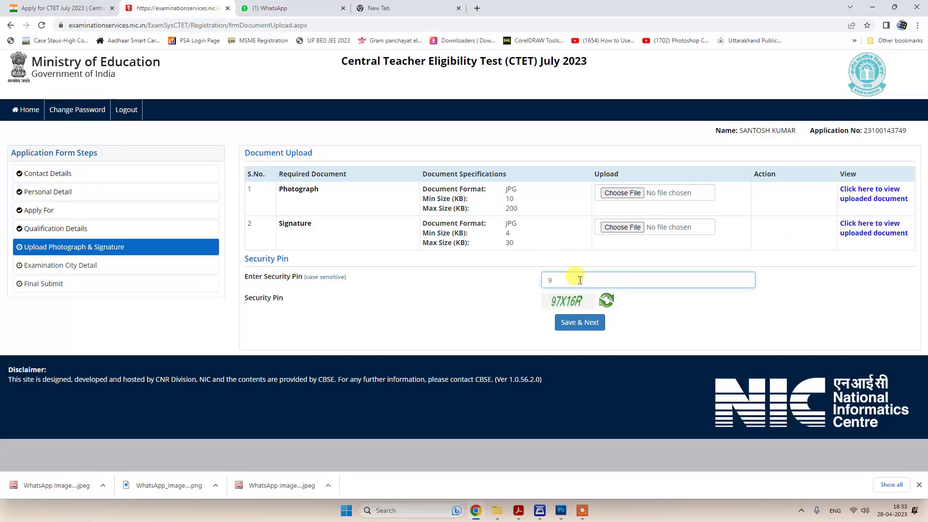
type("7X16")
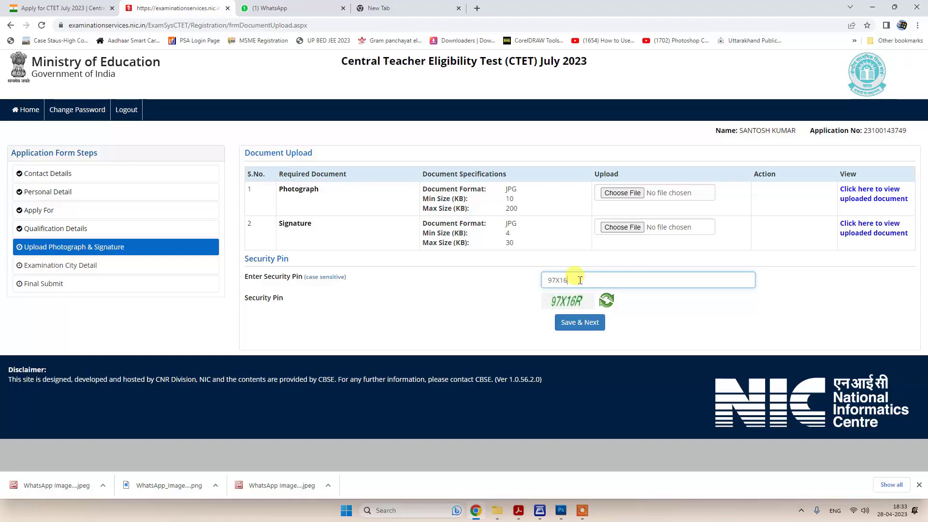
type("R")
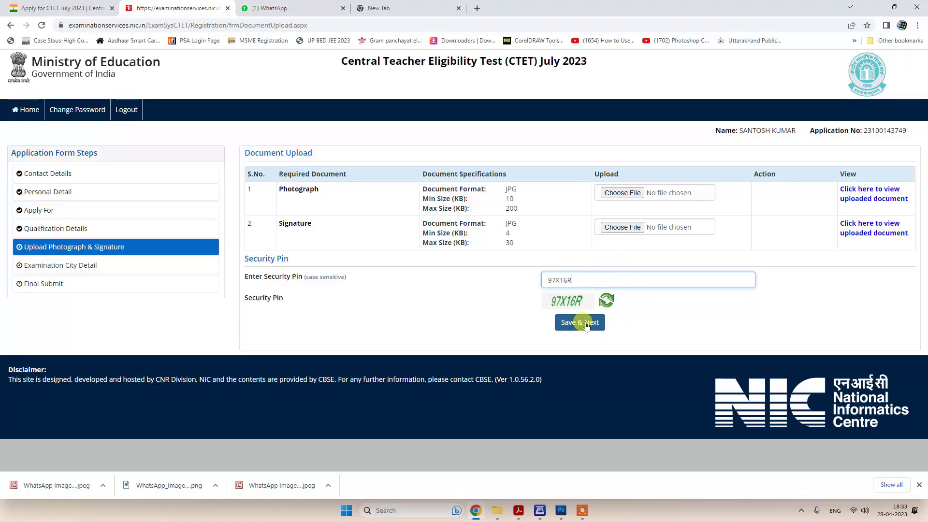
left_click(586, 323)
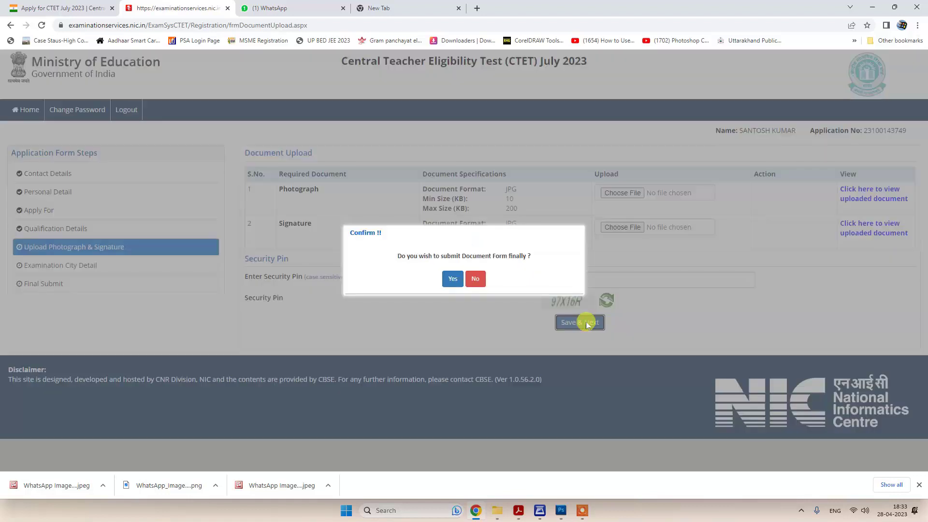
left_click(451, 281)
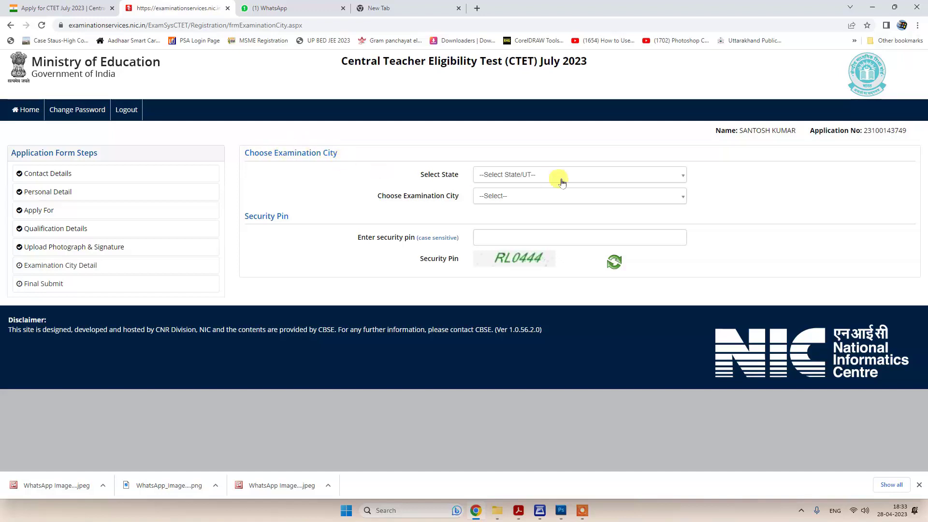
left_click(527, 177)
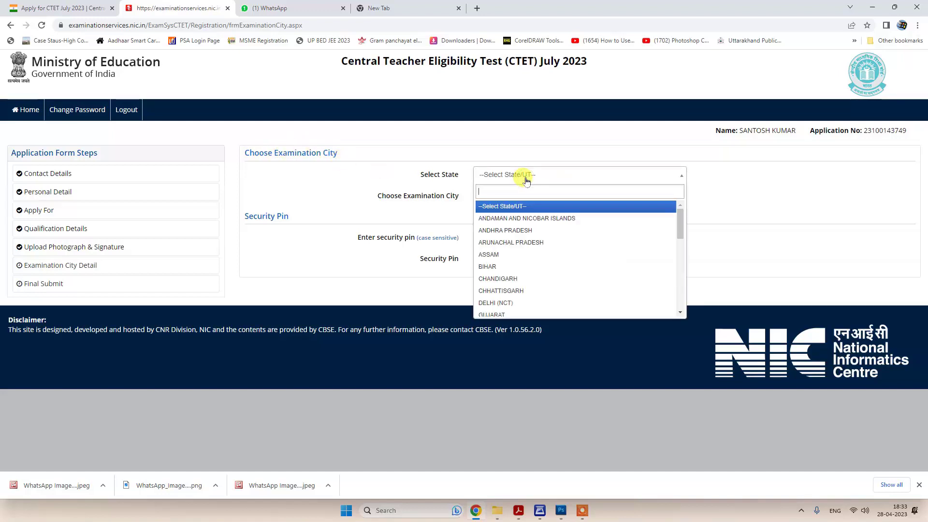
- Select UTTAR PRADESH and VARANASI as exam state and city, enter the pin, and save
type("u")
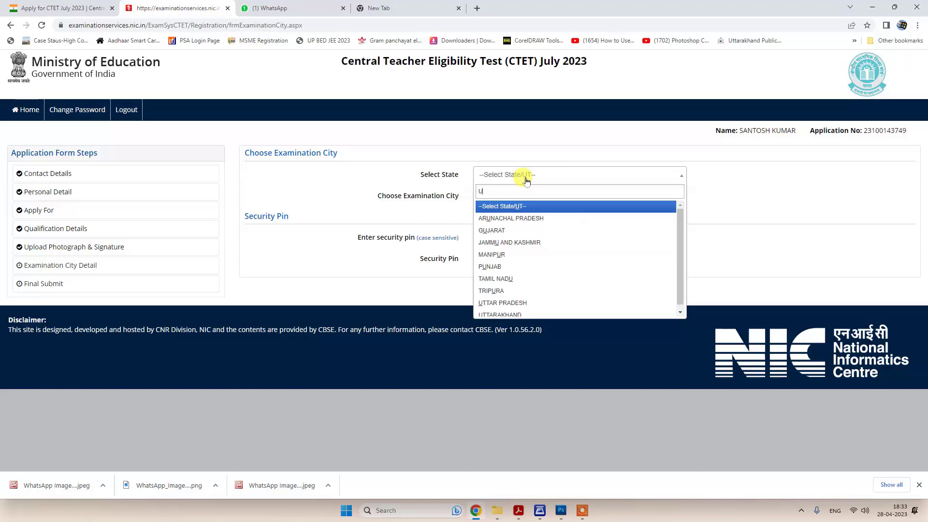
left_click(516, 303)
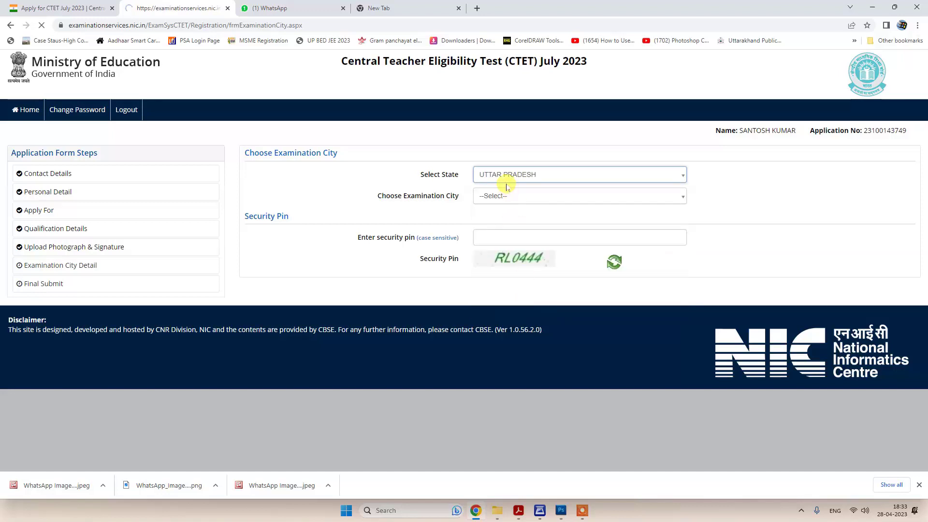
left_click(509, 202)
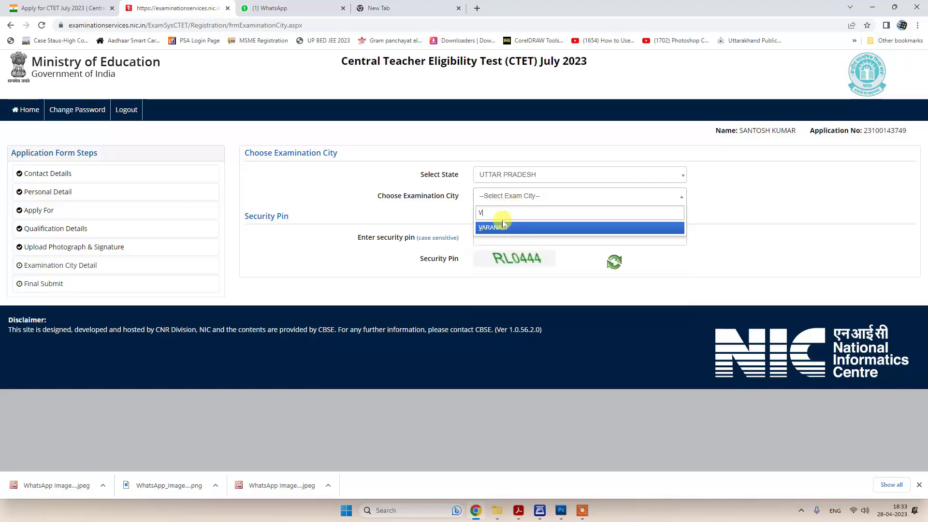
left_click(503, 226)
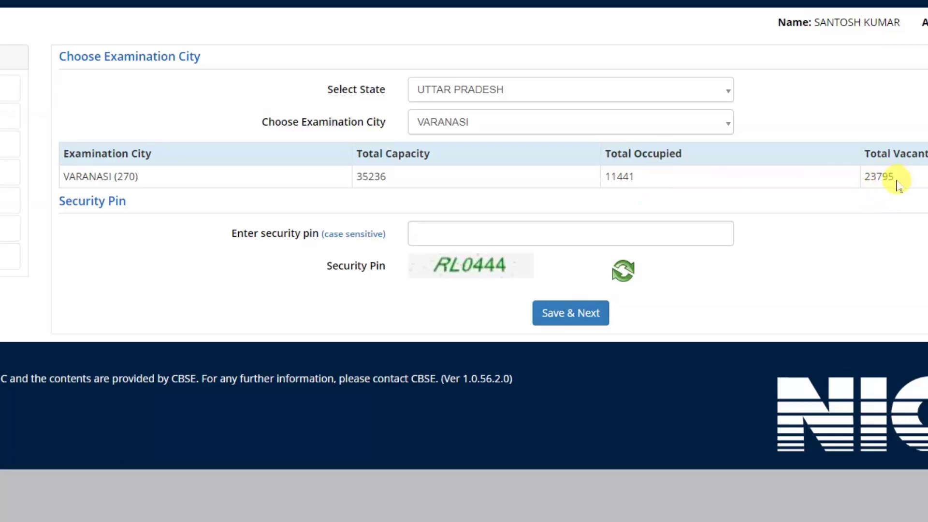
left_click(452, 232)
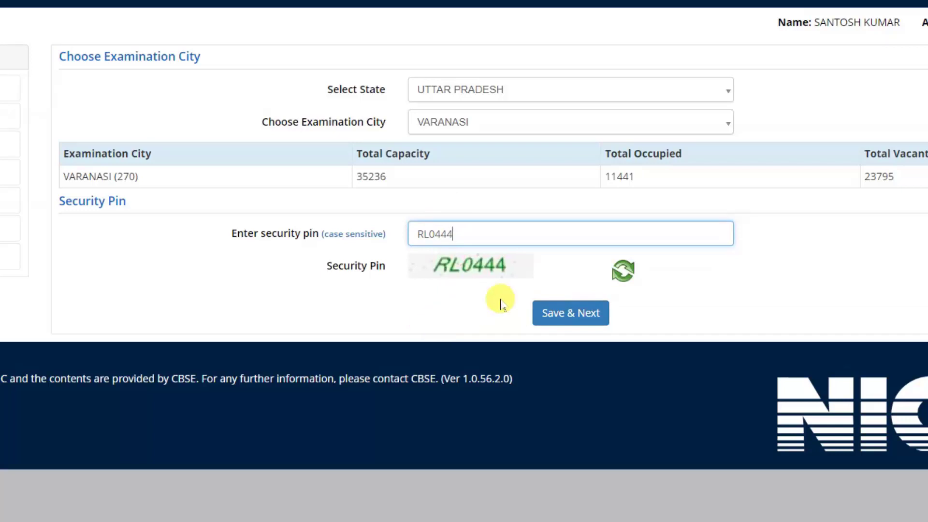
left_click(571, 313)
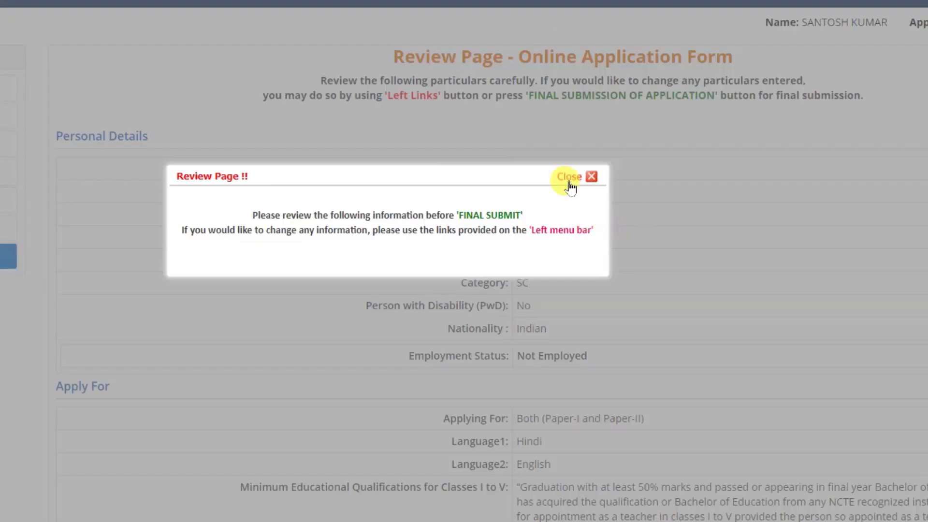
- Close the review reminder, scroll through the application, and tick the Date of Birth checklist item
left_click(570, 180)
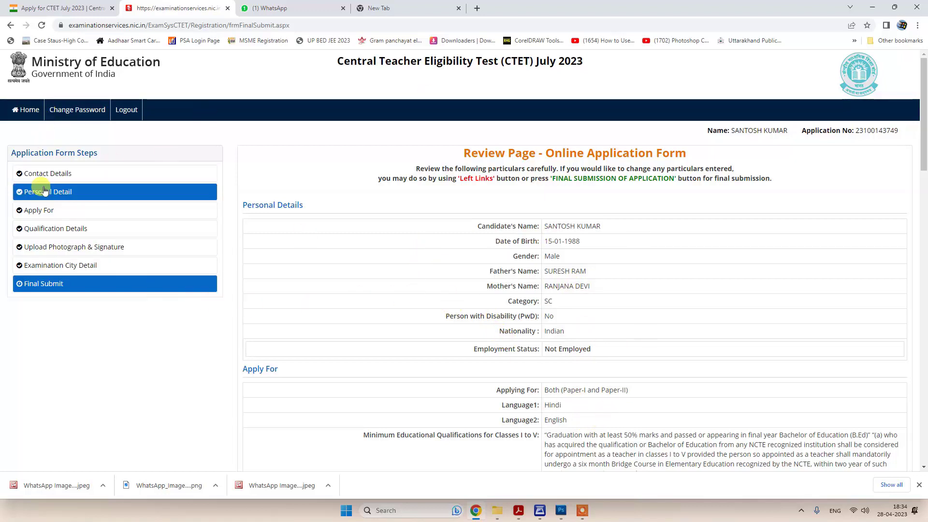
scroll(406, 296, "down", 10)
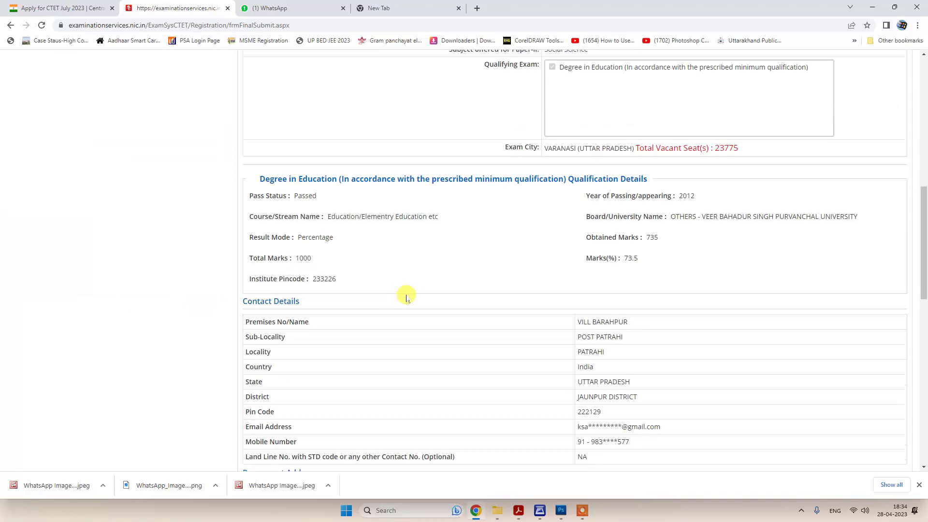
scroll(357, 296, "up", 3)
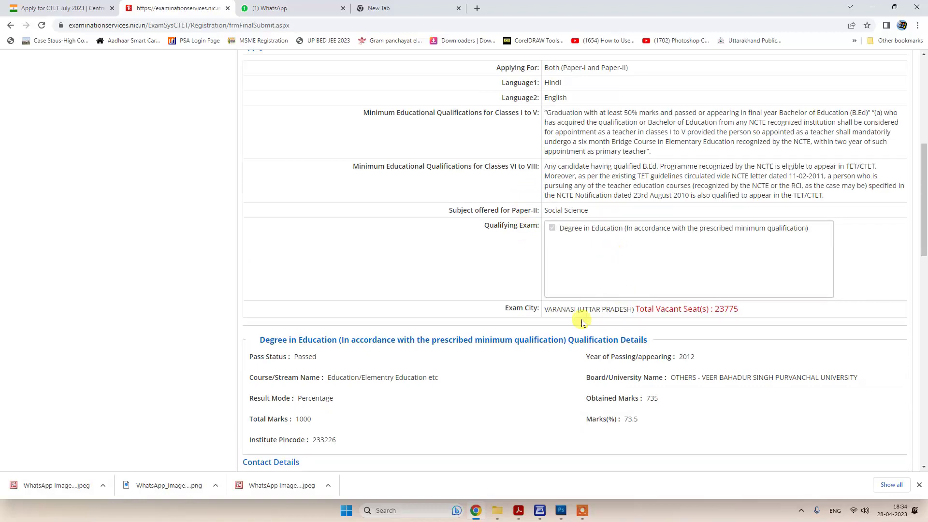
scroll(537, 407, "down", 3)
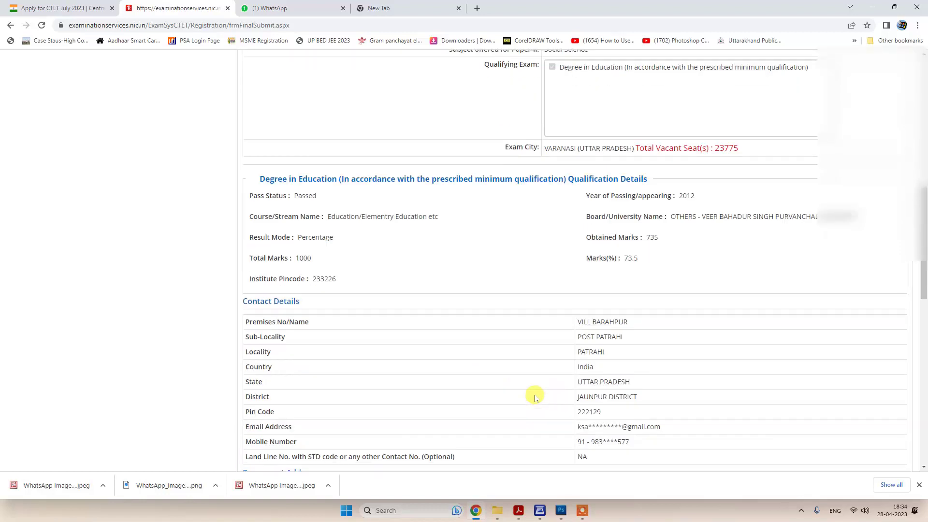
scroll(535, 392, "down", 9)
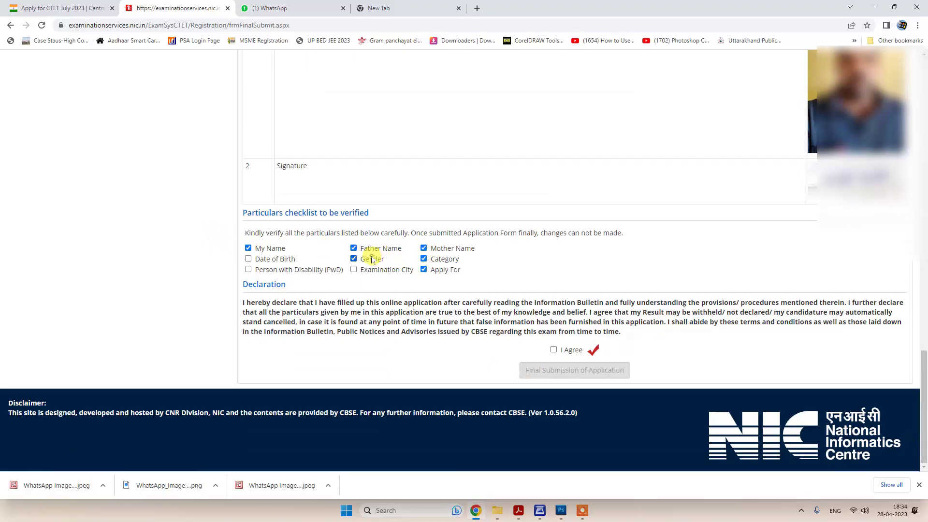
left_click(248, 259)
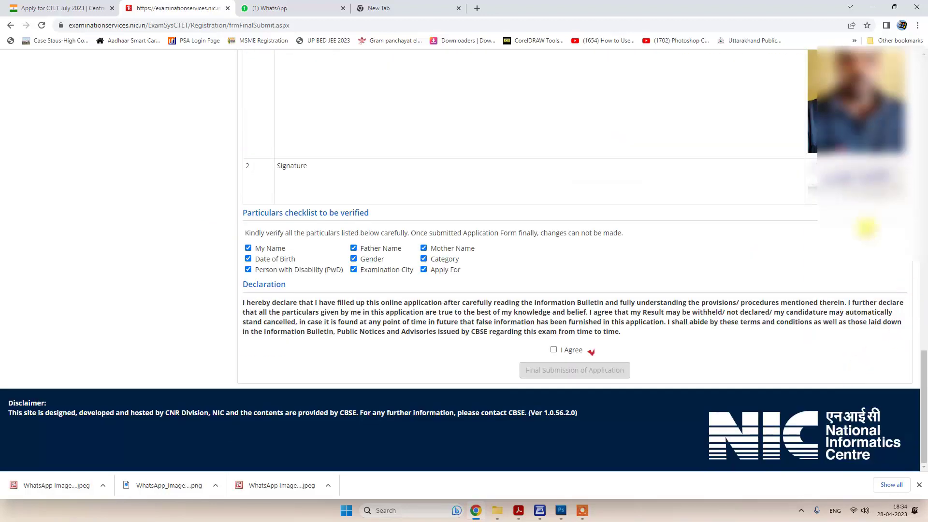
- Accept the I Agree declaration and attempt final submission of the application
scroll(714, 285, "up", 6)
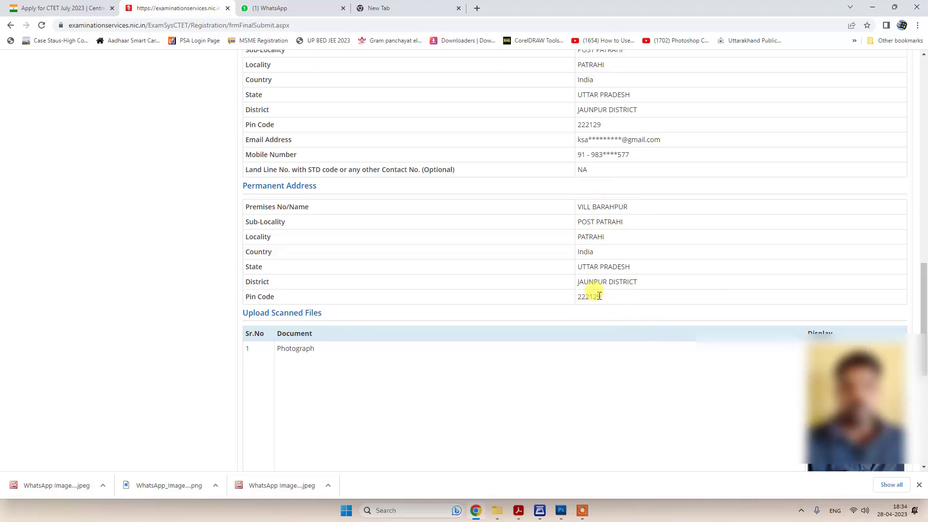
scroll(628, 335, "up", 5)
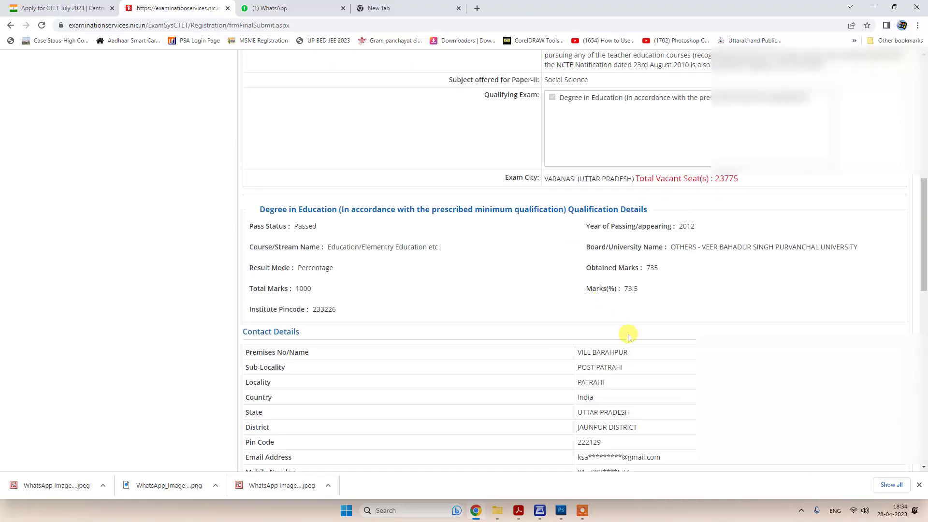
scroll(628, 336, "up", 6)
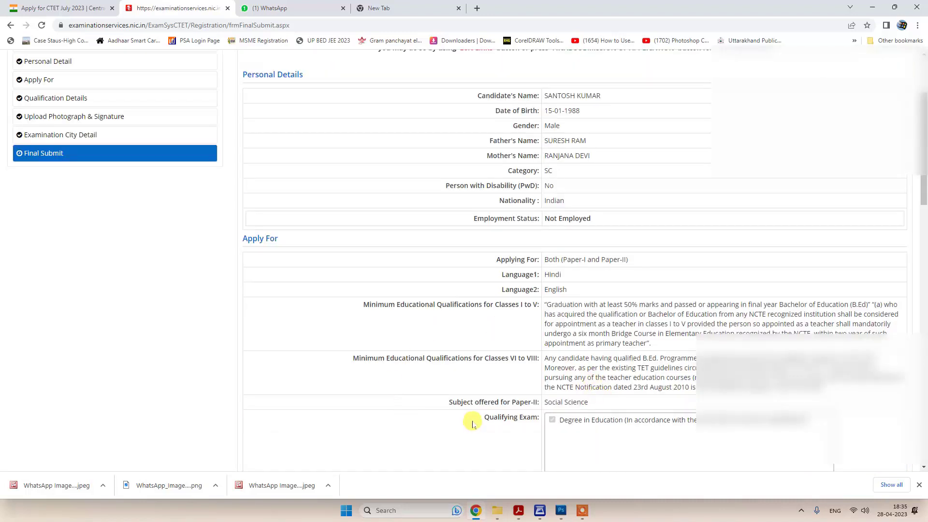
scroll(565, 437, "down", 20)
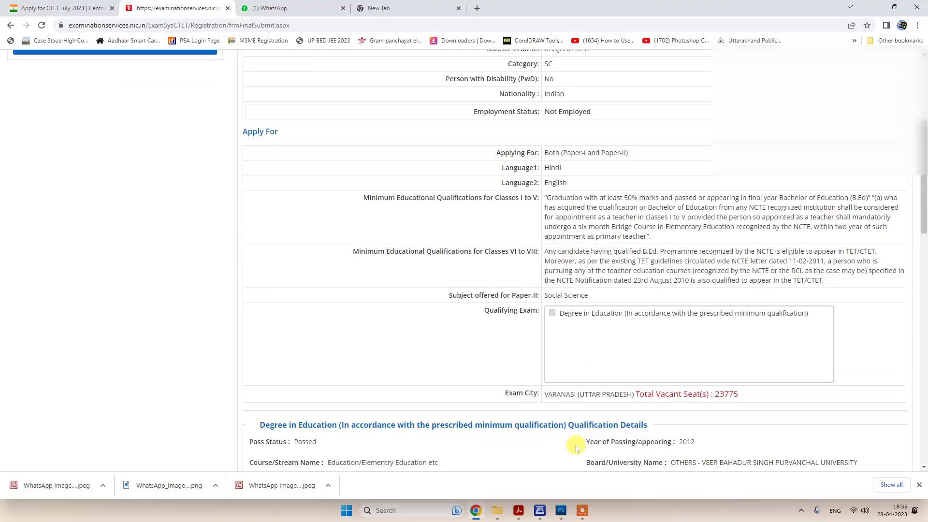
left_click(554, 350)
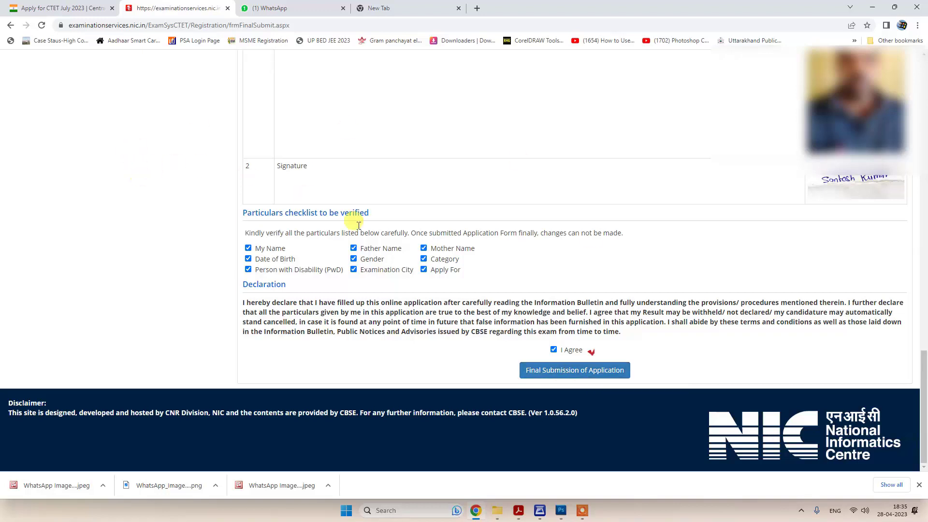
left_click(579, 373)
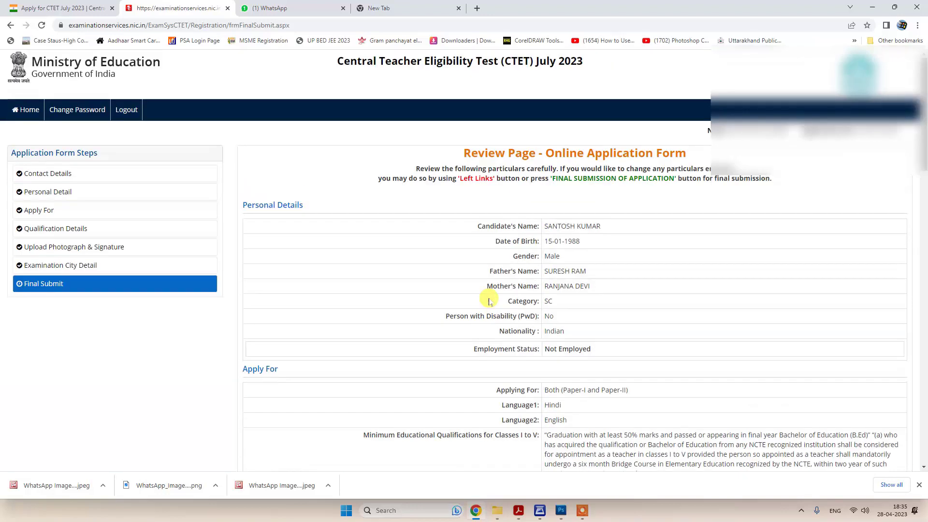
scroll(521, 369, "down", 20)
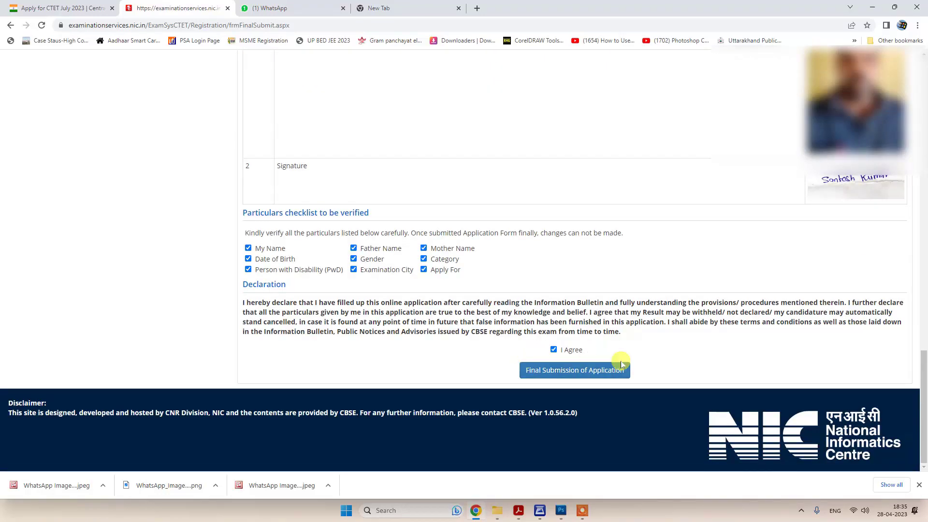
- Finally submit the application, confirm with Yes, and start the registered email verification
left_click(582, 373)
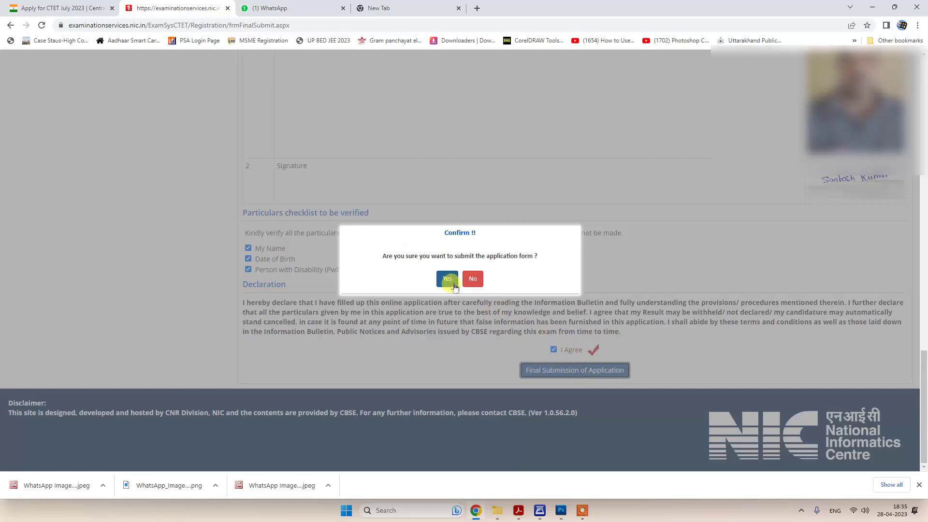
left_click(447, 280)
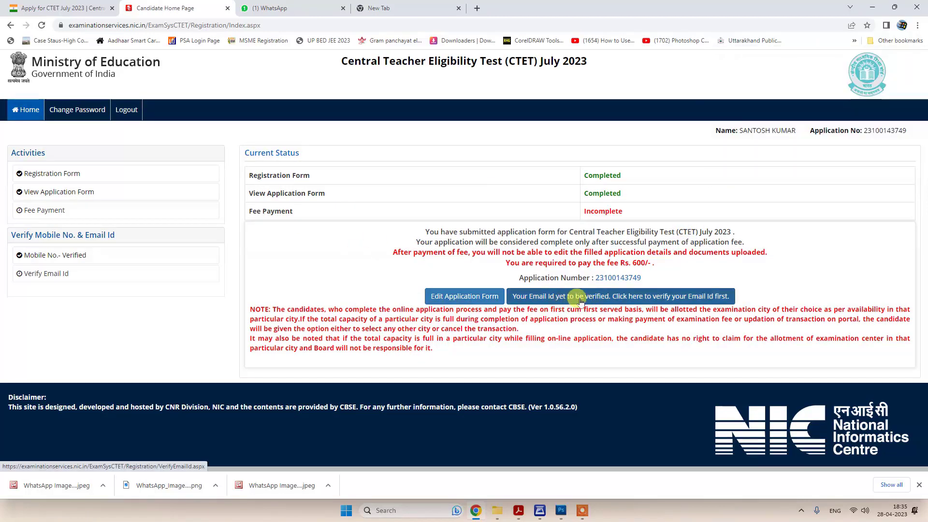
left_click(580, 297)
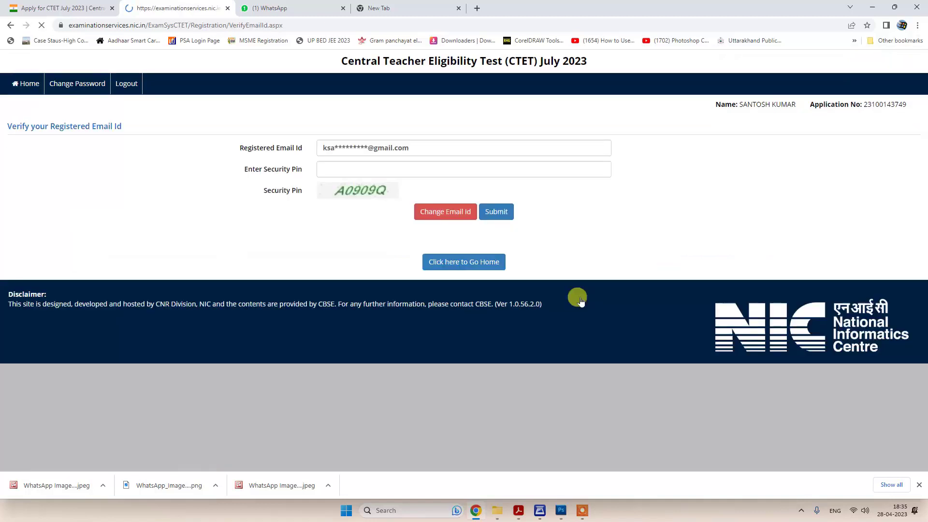
- Submit the security pin, acknowledge the pin-matched message, and begin entering the emailed OTP
left_click(332, 195)
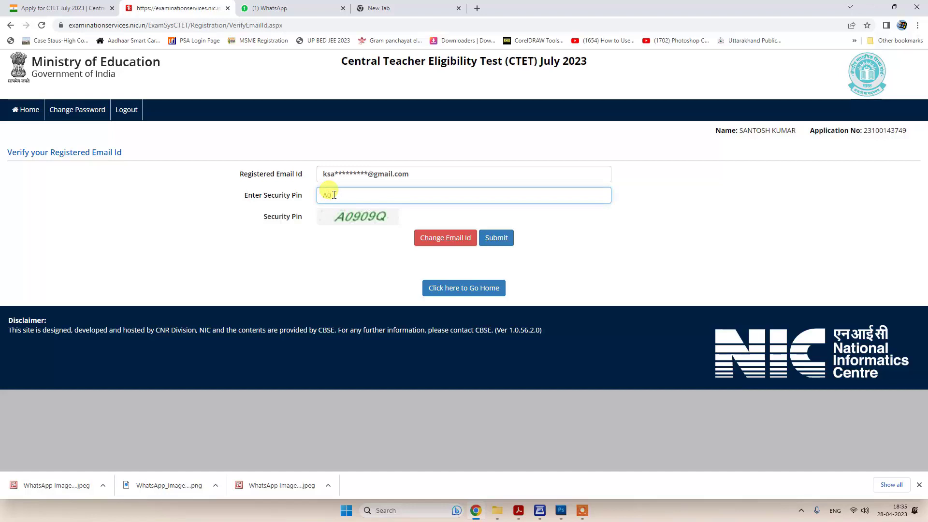
type("A0909q")
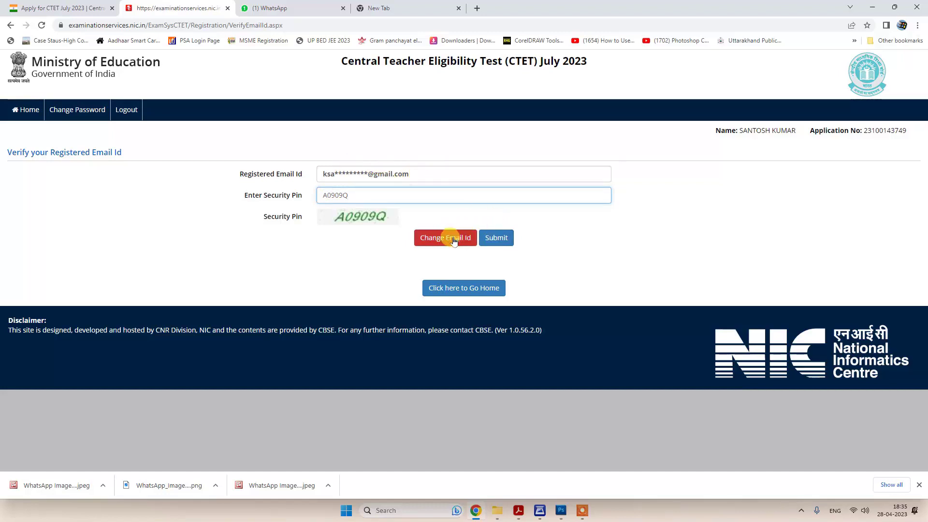
left_click(501, 242)
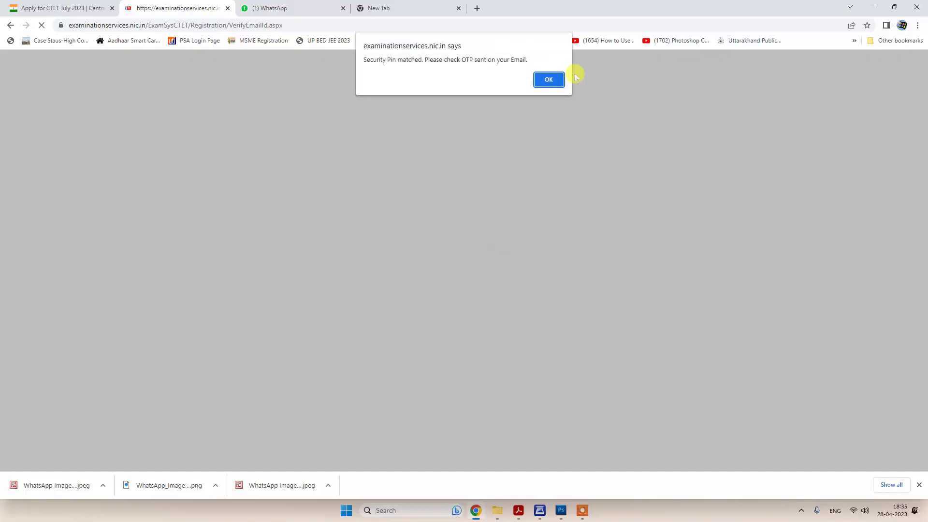
left_click(550, 80)
left_click(377, 195)
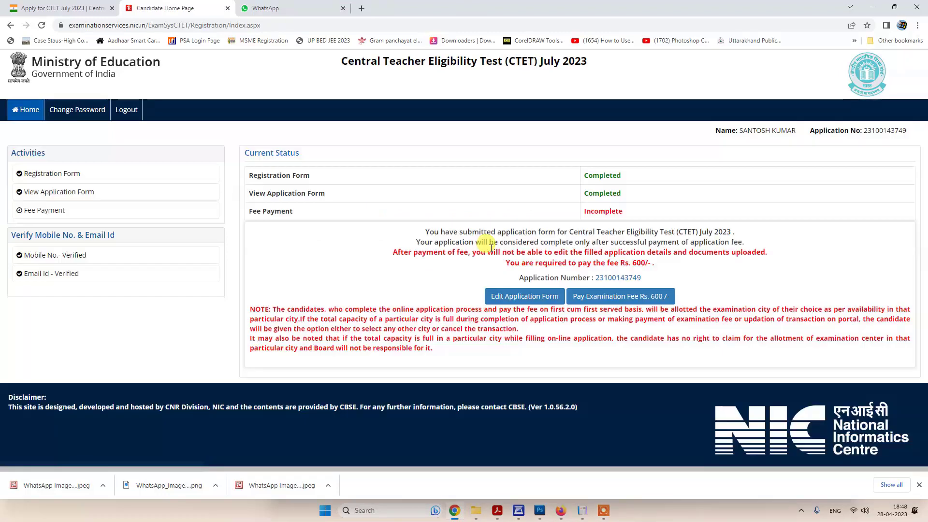
- Pay the Rs. 600 fee via Online Payment, confirm, and choose Any Debit/Credit Card/Net Banking
left_click(605, 299)
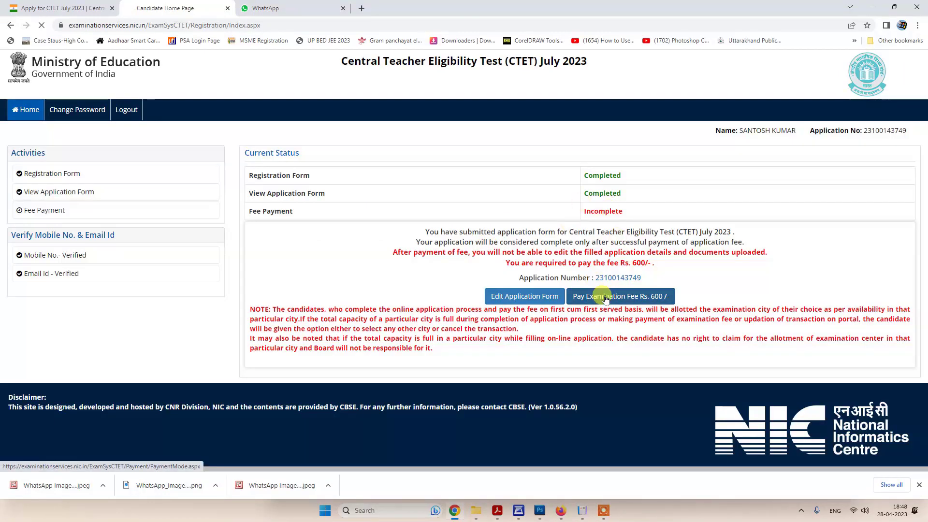
left_click(434, 237)
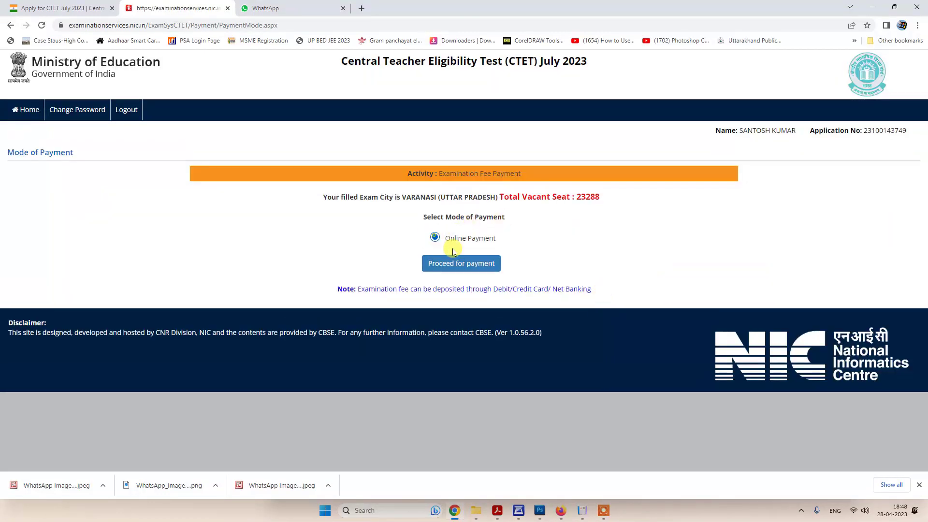
left_click(449, 263)
left_click(510, 79)
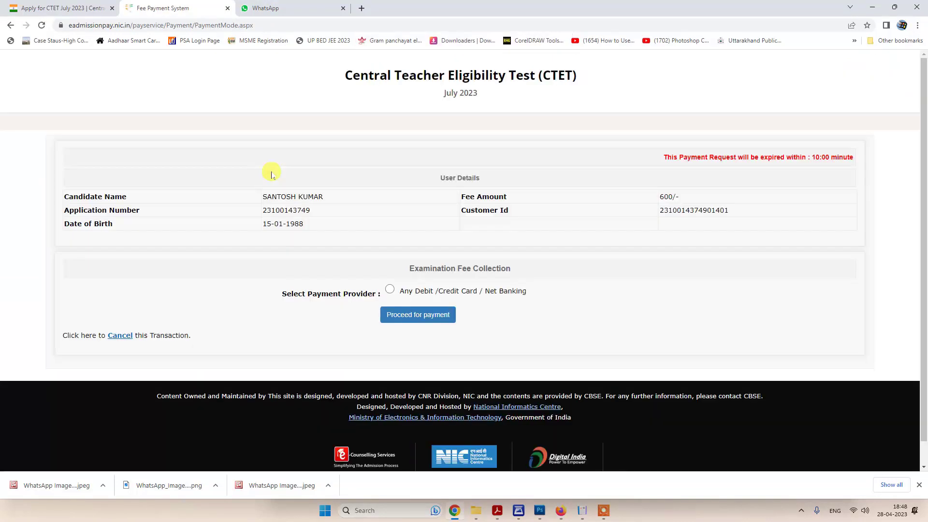
left_click(390, 289)
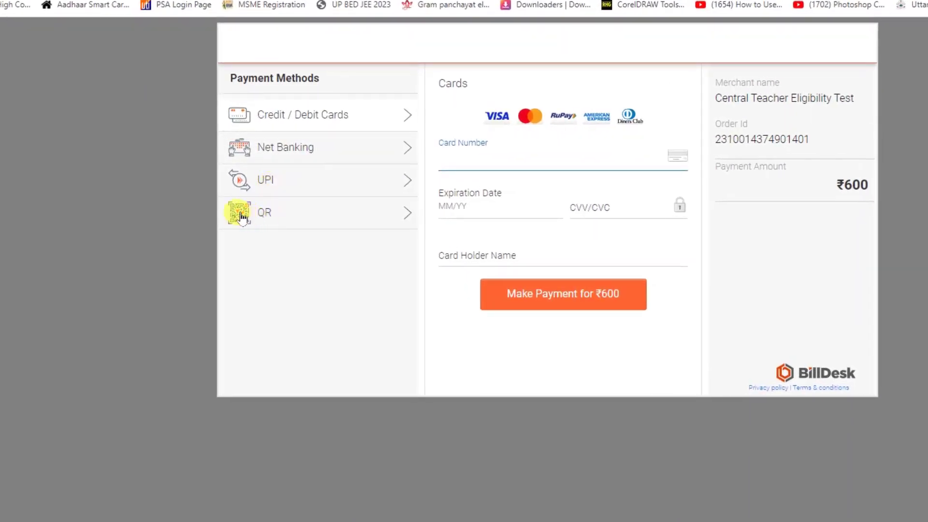
- Choose QR payment with the BHIM UPI option and generate the QR code for the ₹600 fee
left_click(241, 218)
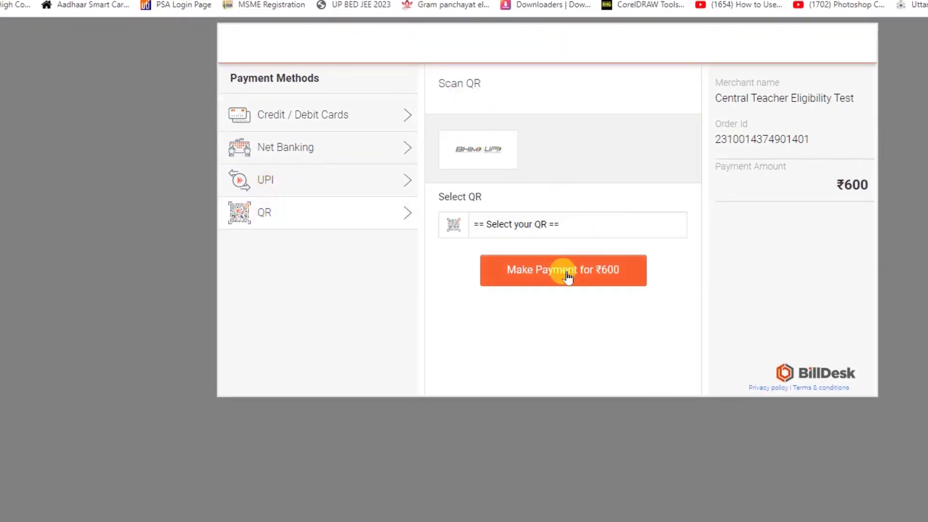
left_click(531, 232)
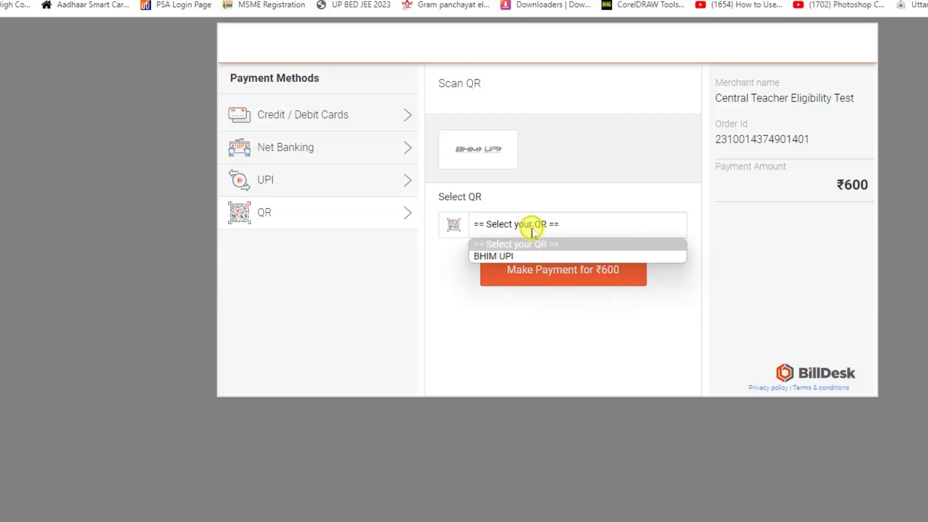
left_click(510, 256)
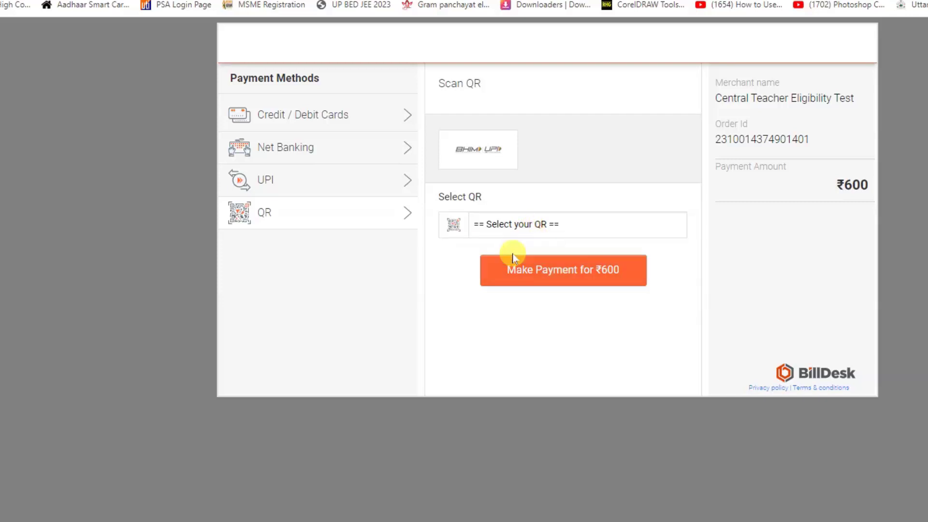
left_click(564, 278)
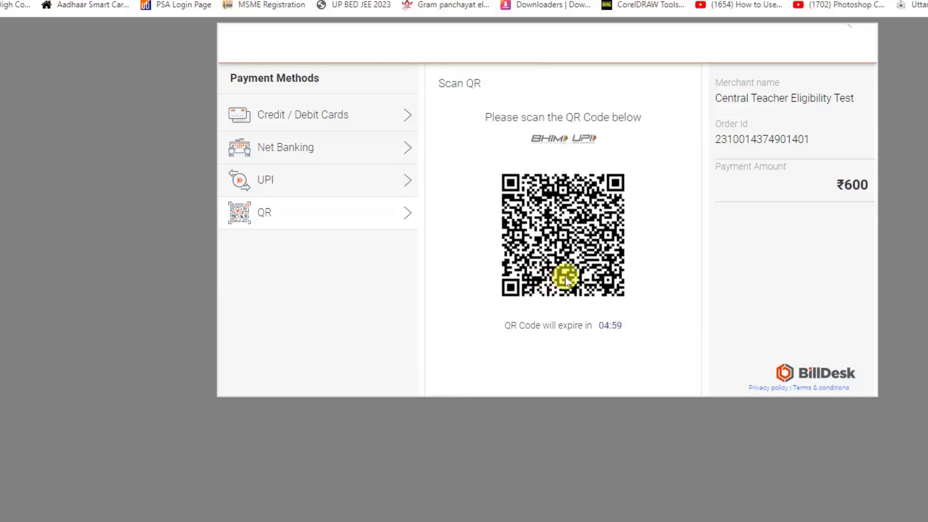